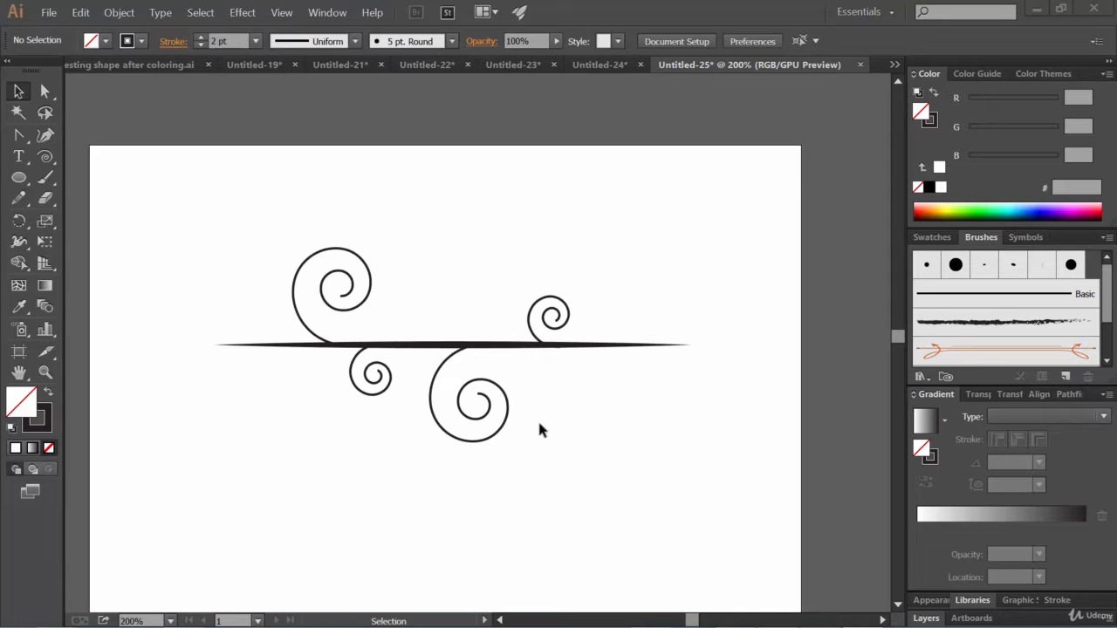
Save the document in the resources folder as an Adobe Illustrator file named project 2 part1.
click(49, 12)
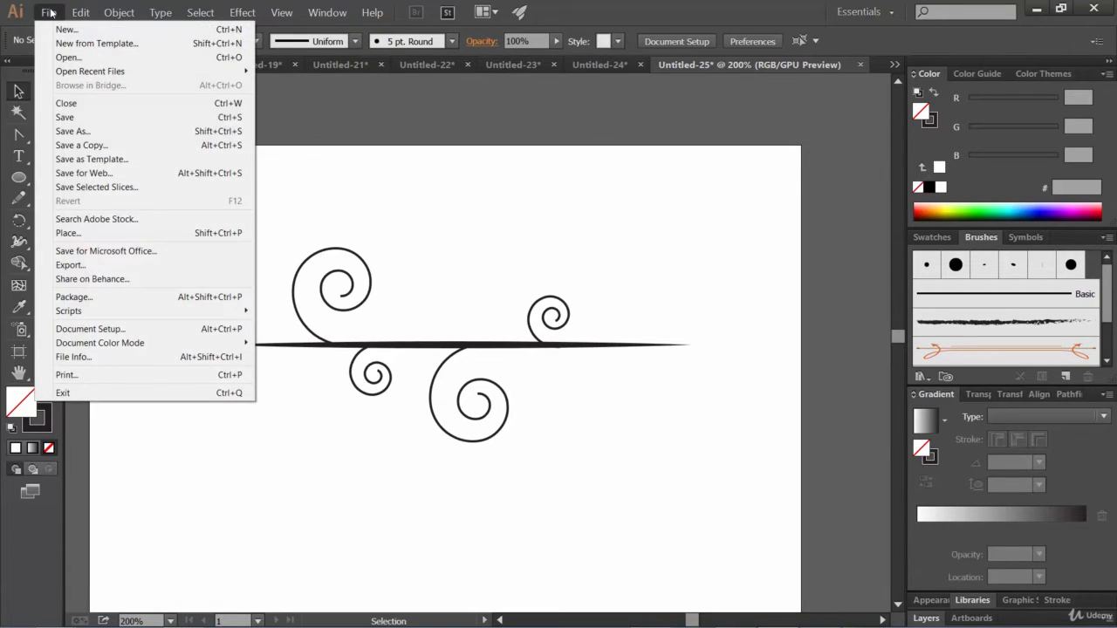
click(78, 132)
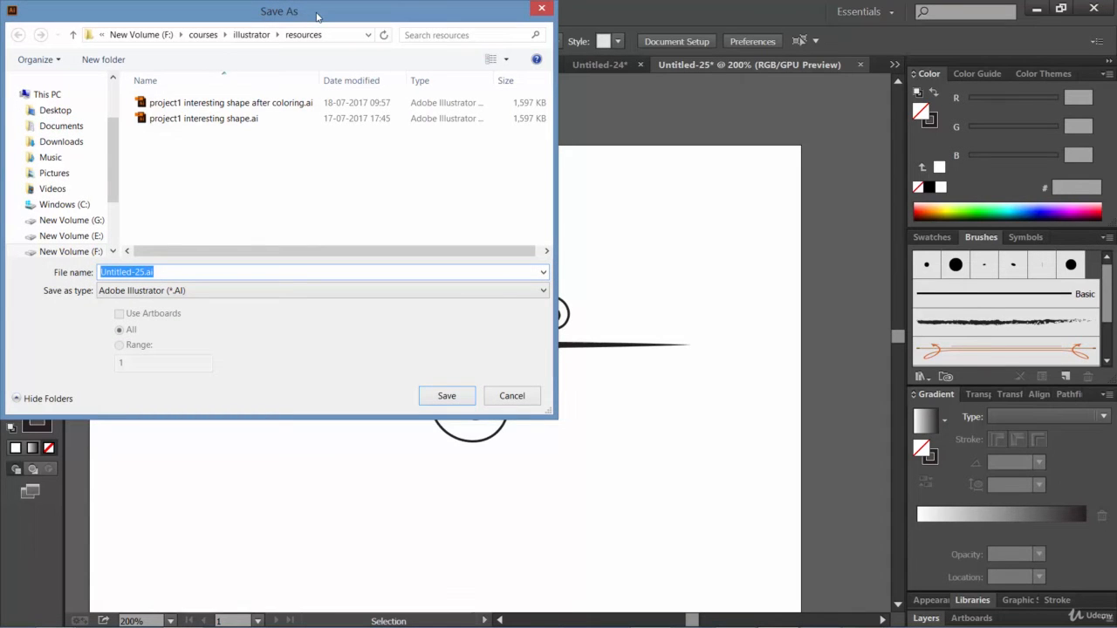
drag(317, 16, 433, 43)
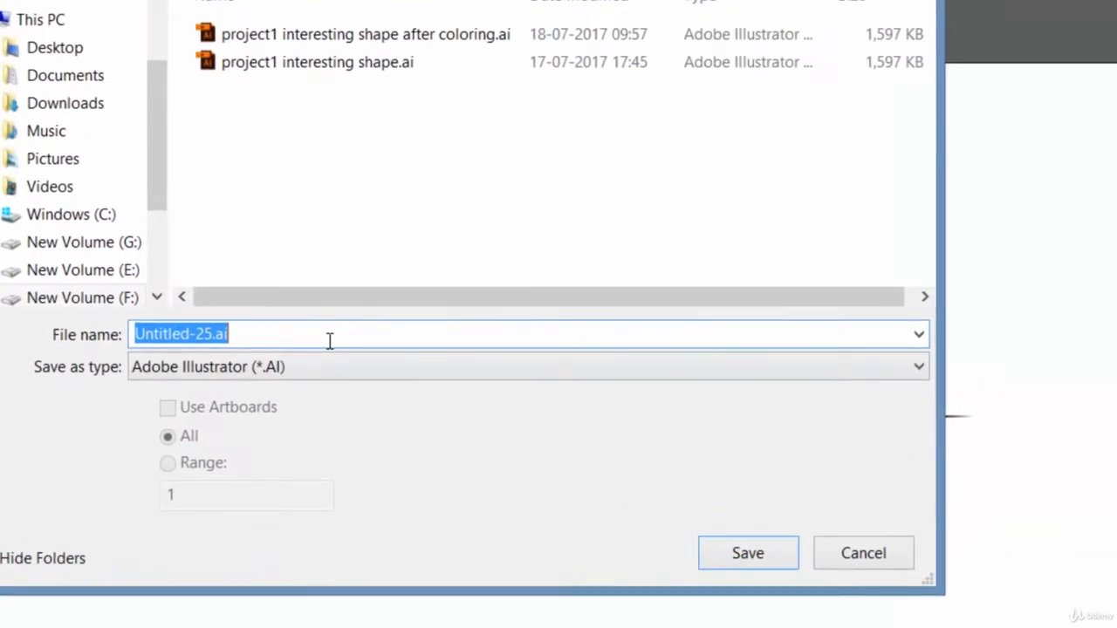
text(project 2)
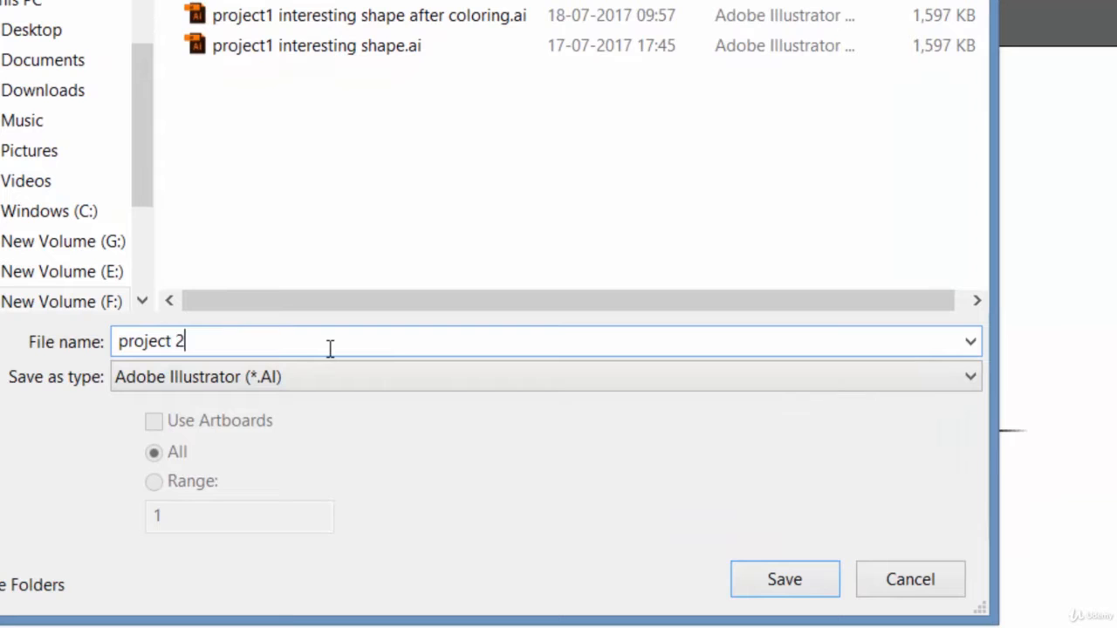
text( part1)
click(790, 579)
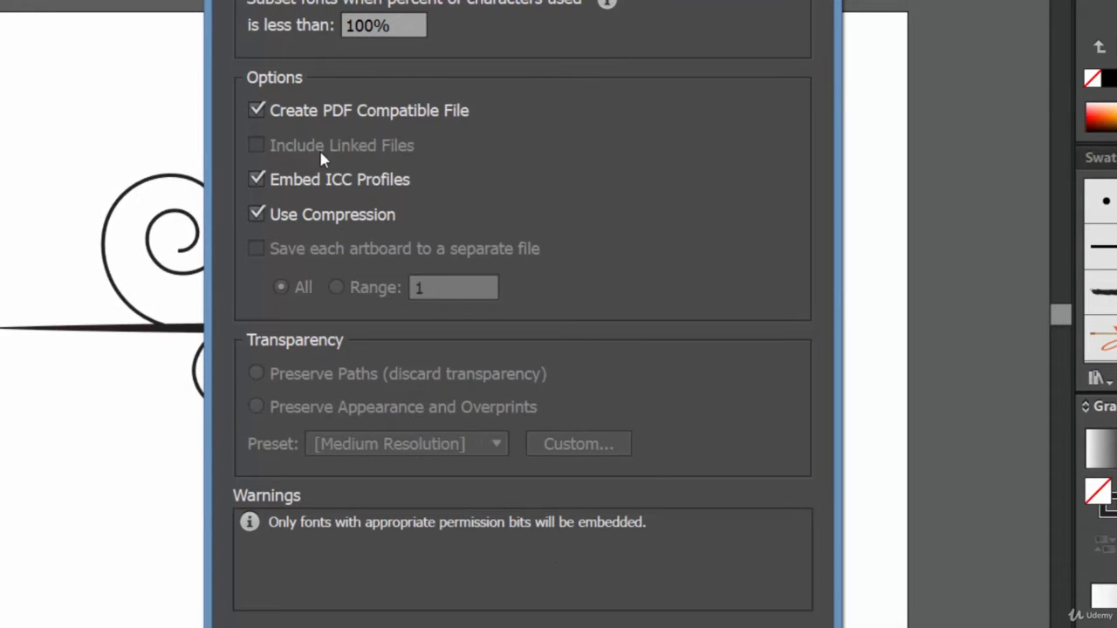
Review the available file versions, keep Illustrator CC with the default options, and complete the save.
click(450, 43)
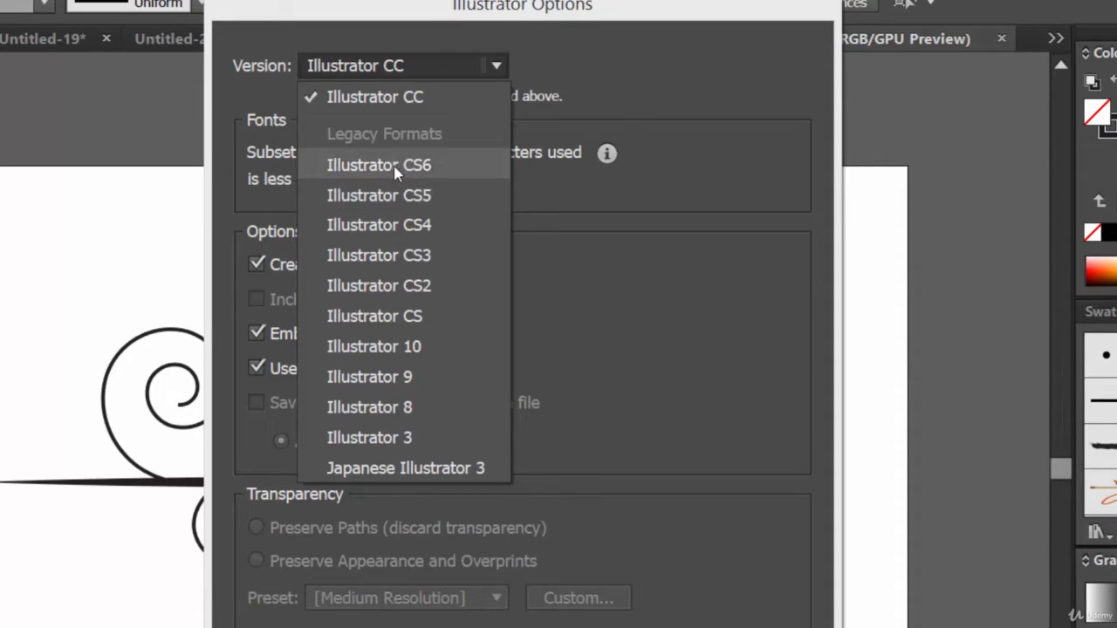
click(641, 74)
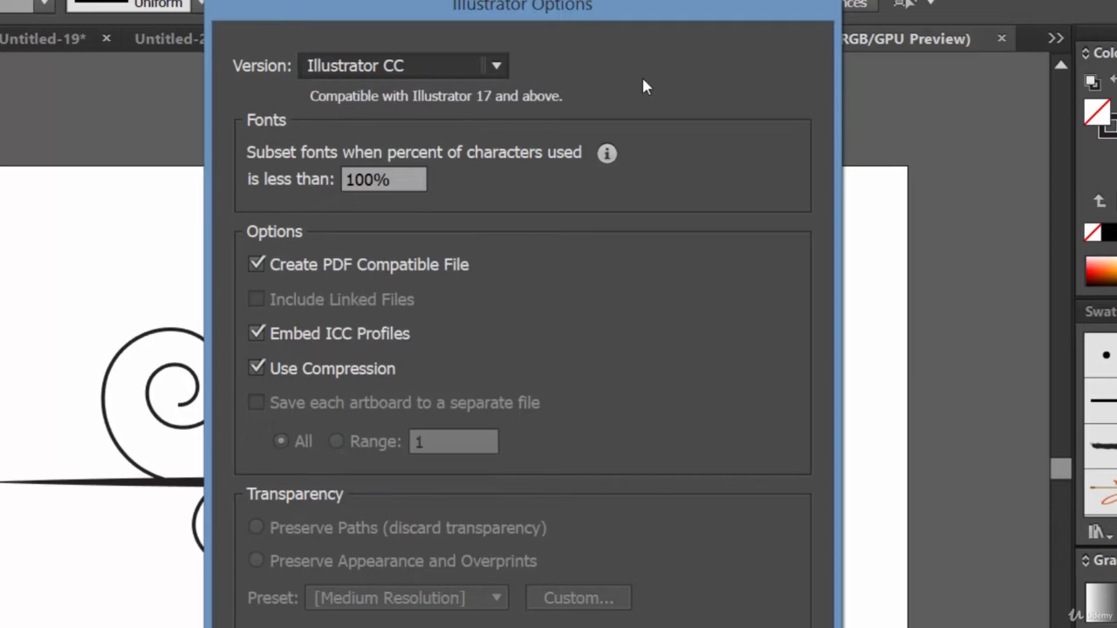
click(411, 68)
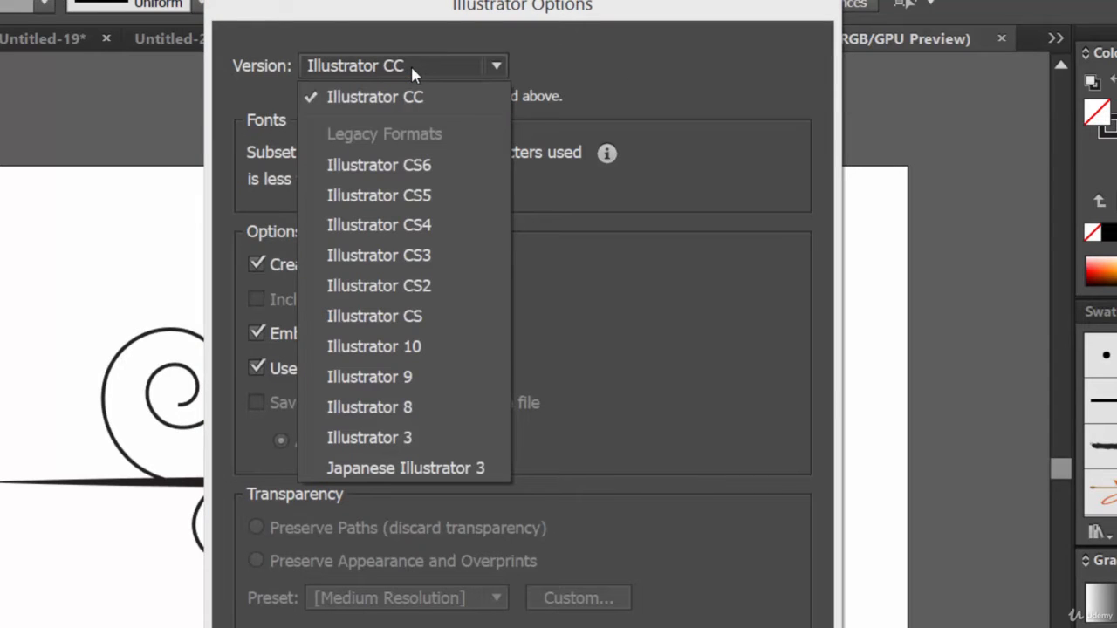
click(411, 68)
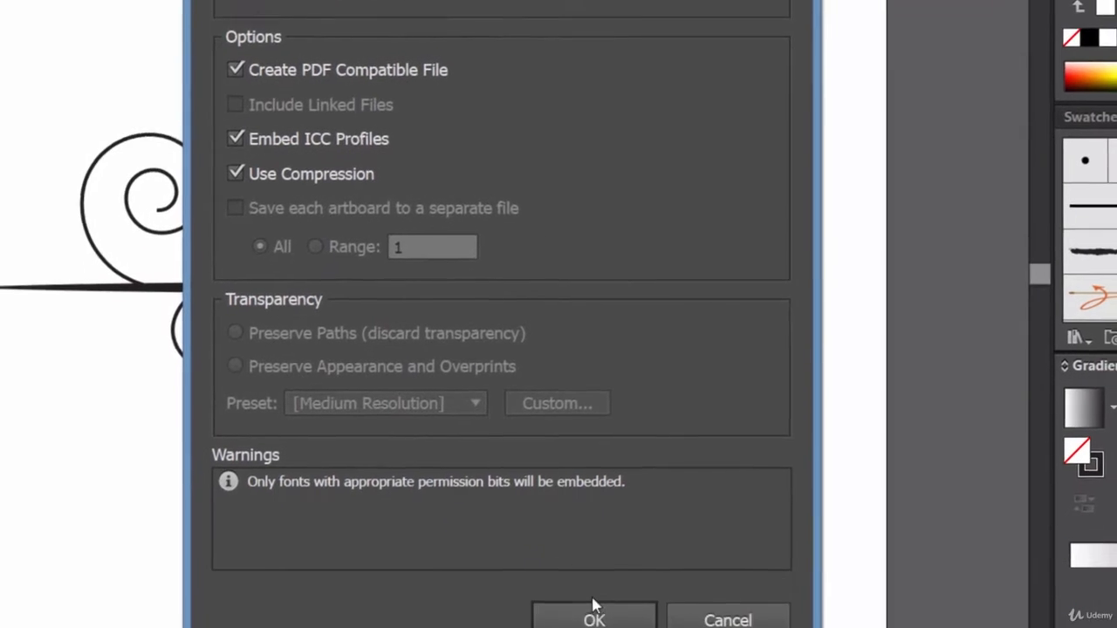
click(593, 610)
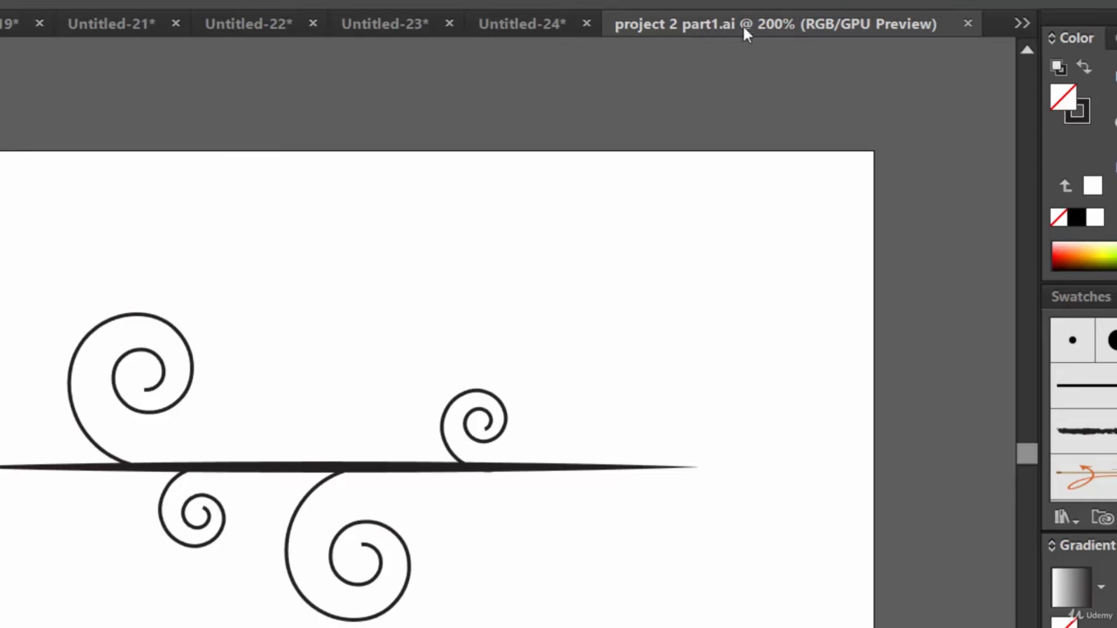
Save the drawing again under the new name project 2 part2.ai, keeping the Illustrator CC options.
click(50, 17)
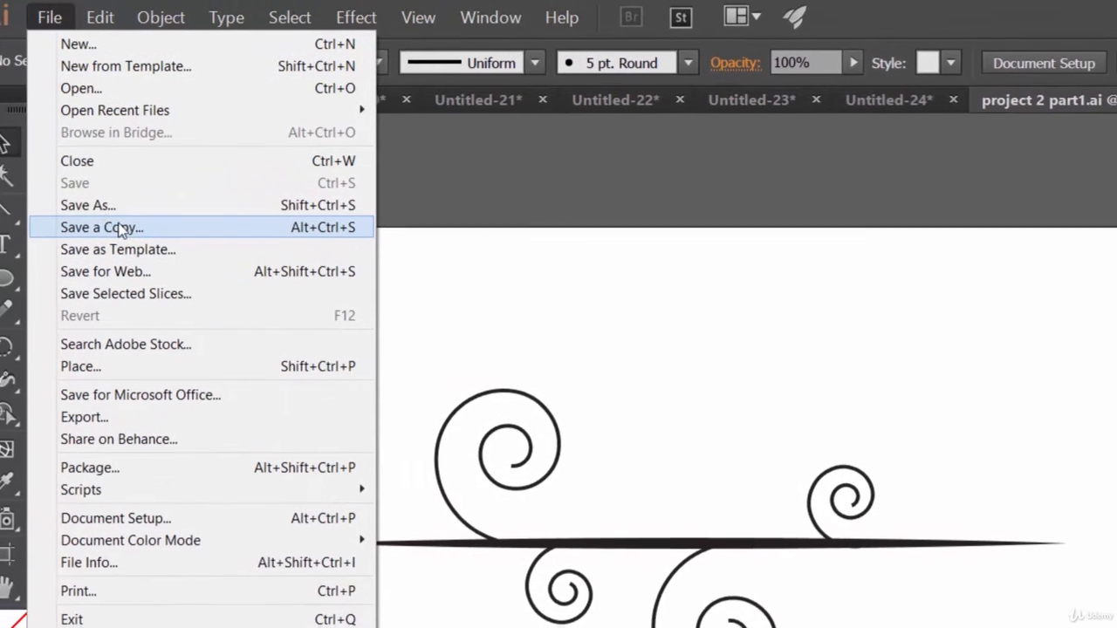
click(92, 205)
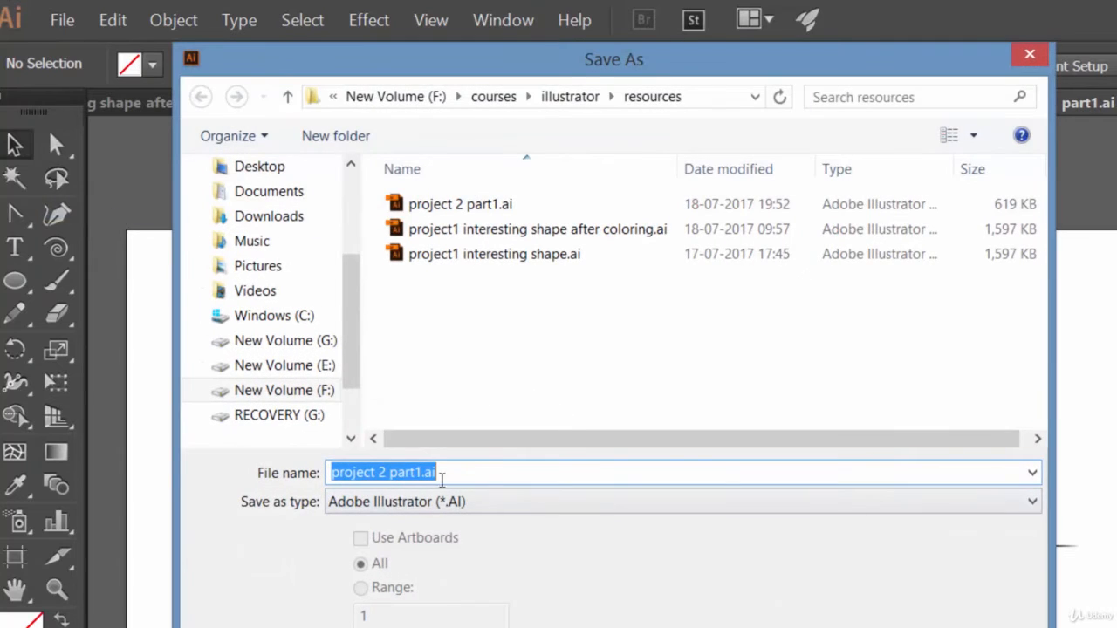
click(422, 473)
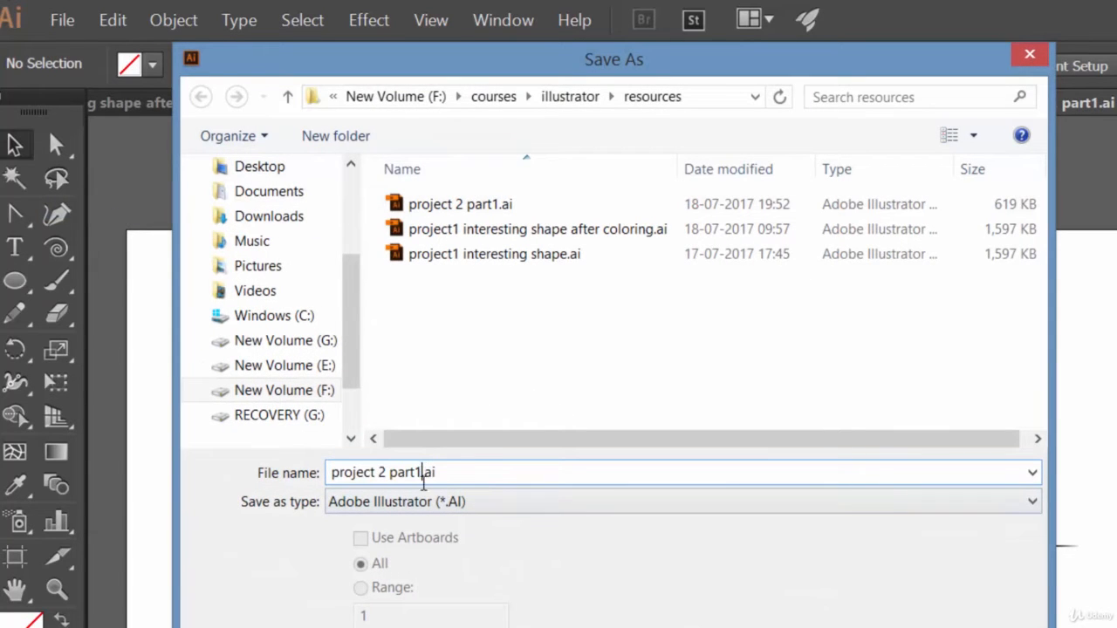
key(BackSpace)
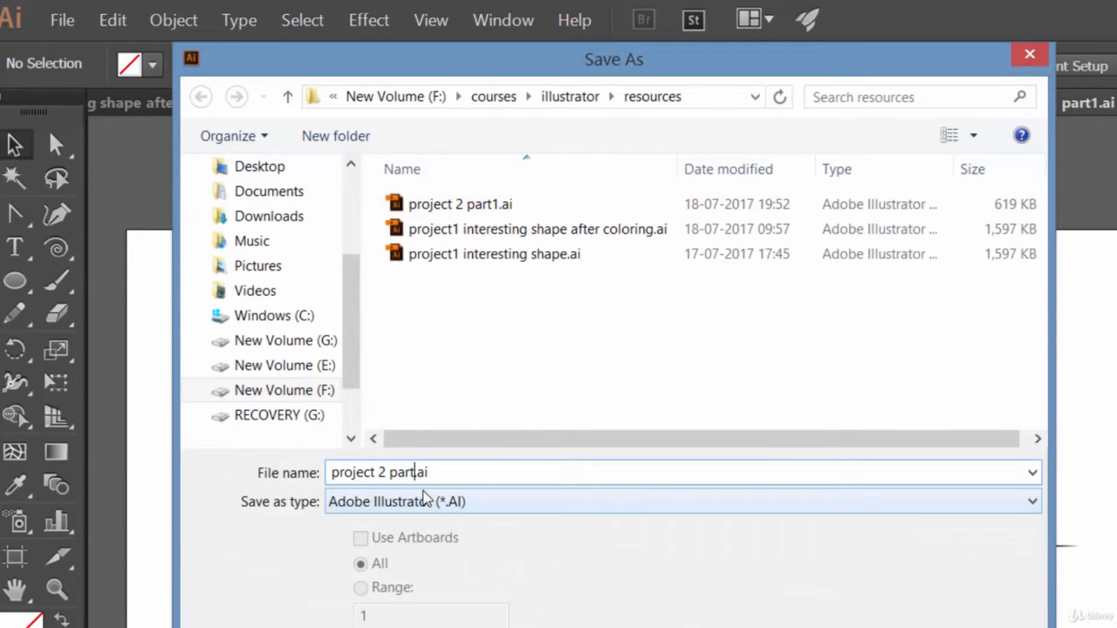
text(2)
key(Return)
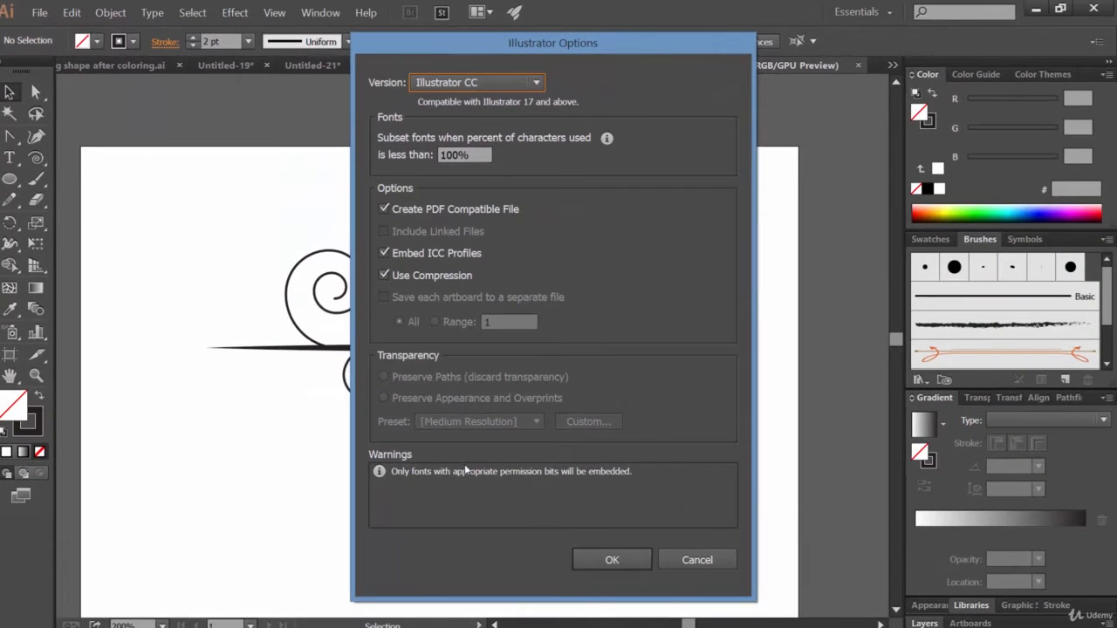
click(614, 563)
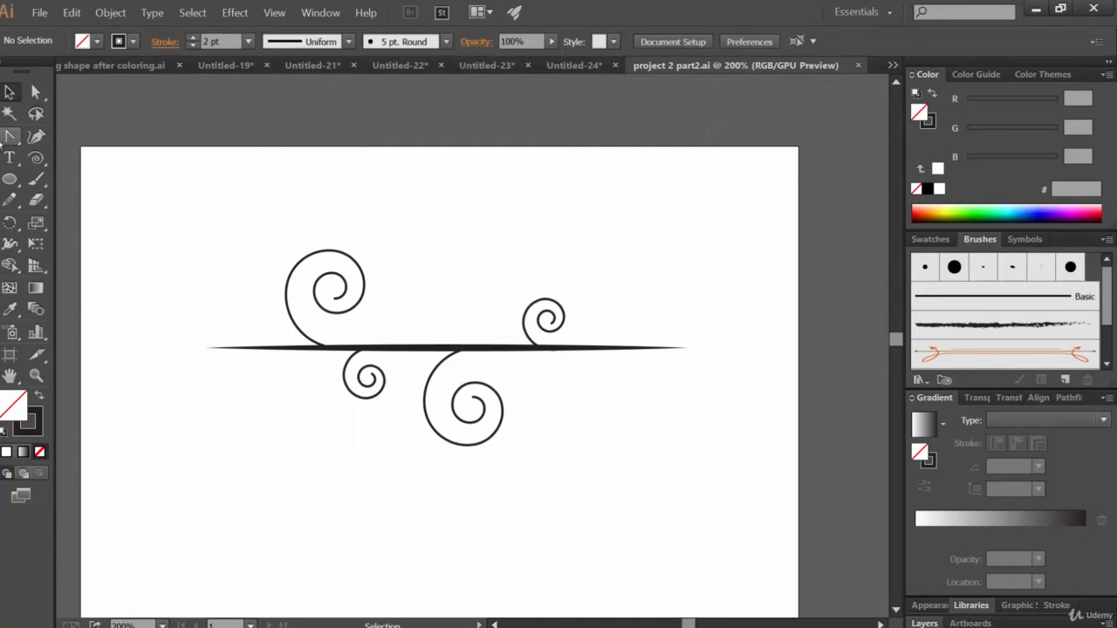
Draw a tall narrow ellipse above the tapered line's right end and fill it with green.
click(12, 182)
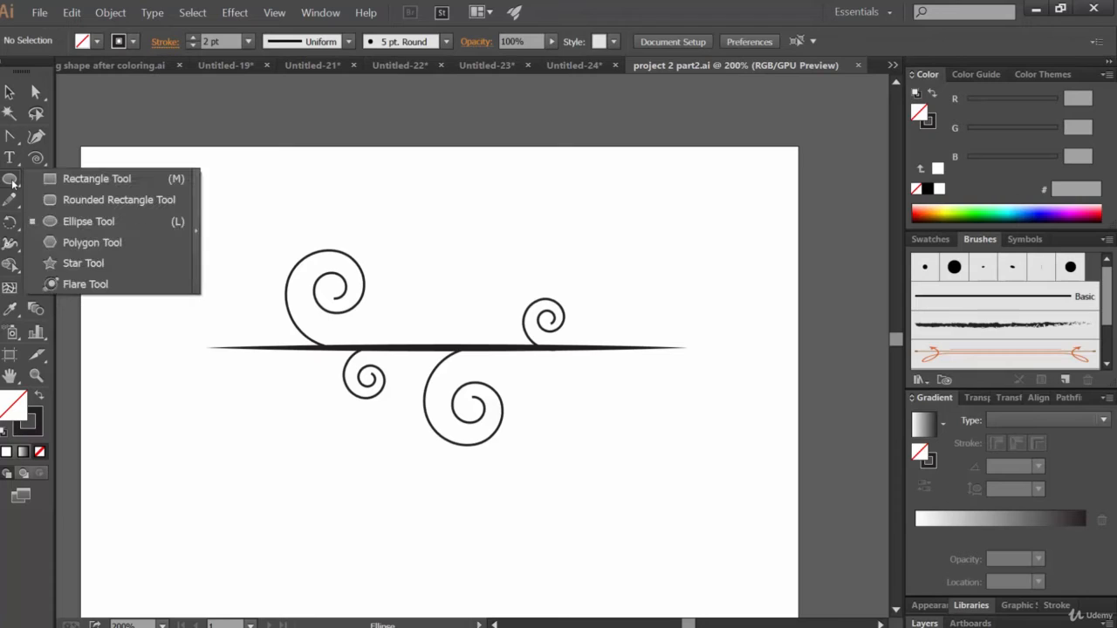
click(94, 220)
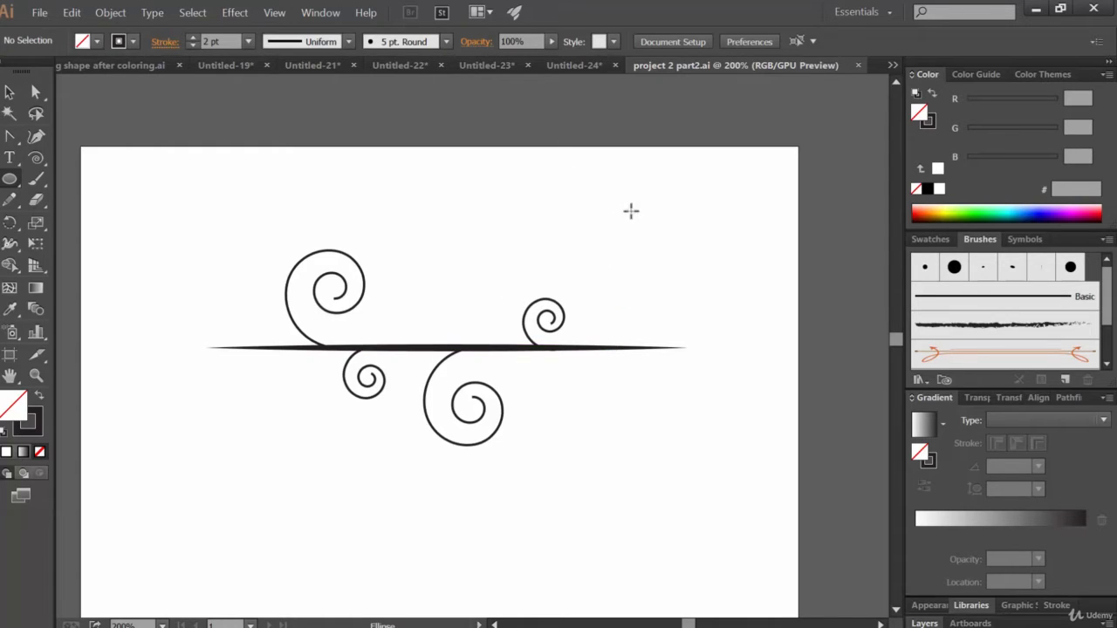
drag(622, 198, 663, 284)
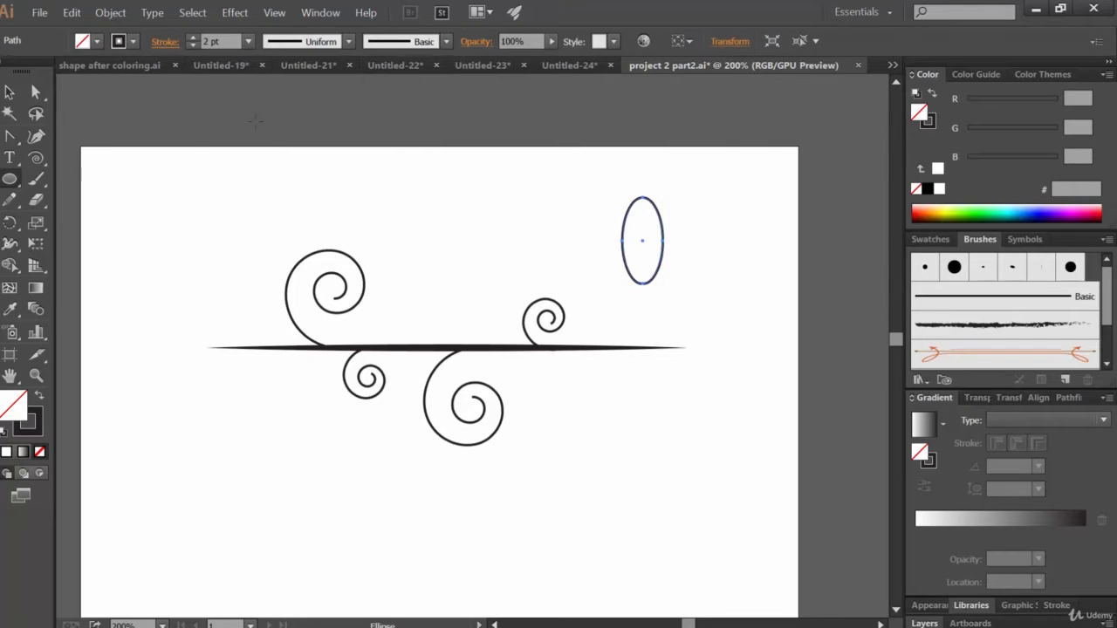
click(97, 41)
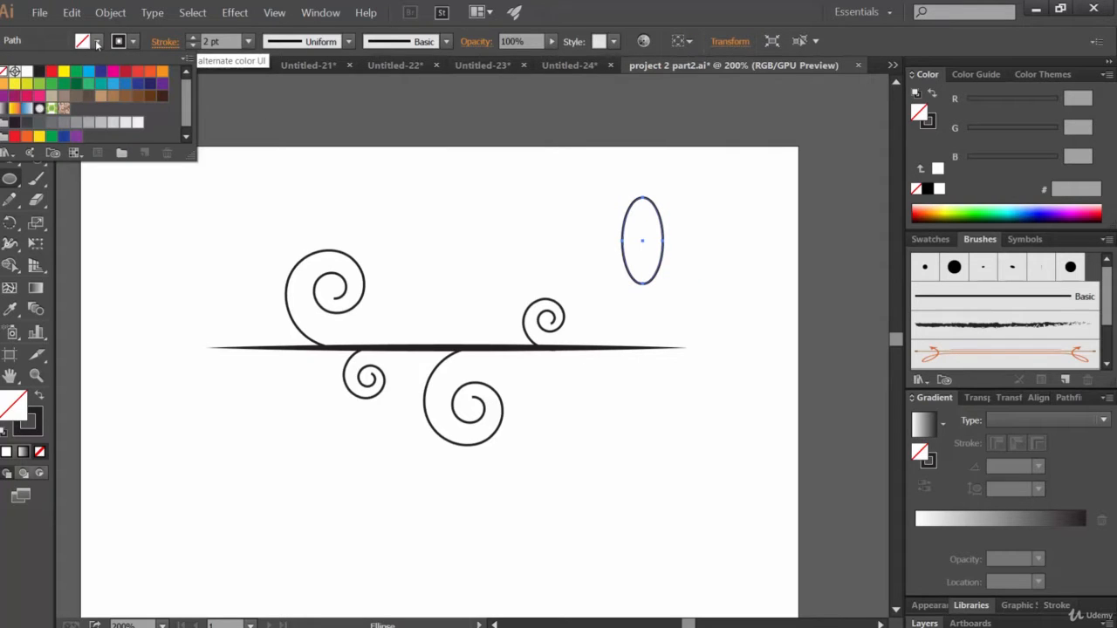
click(90, 85)
click(716, 5)
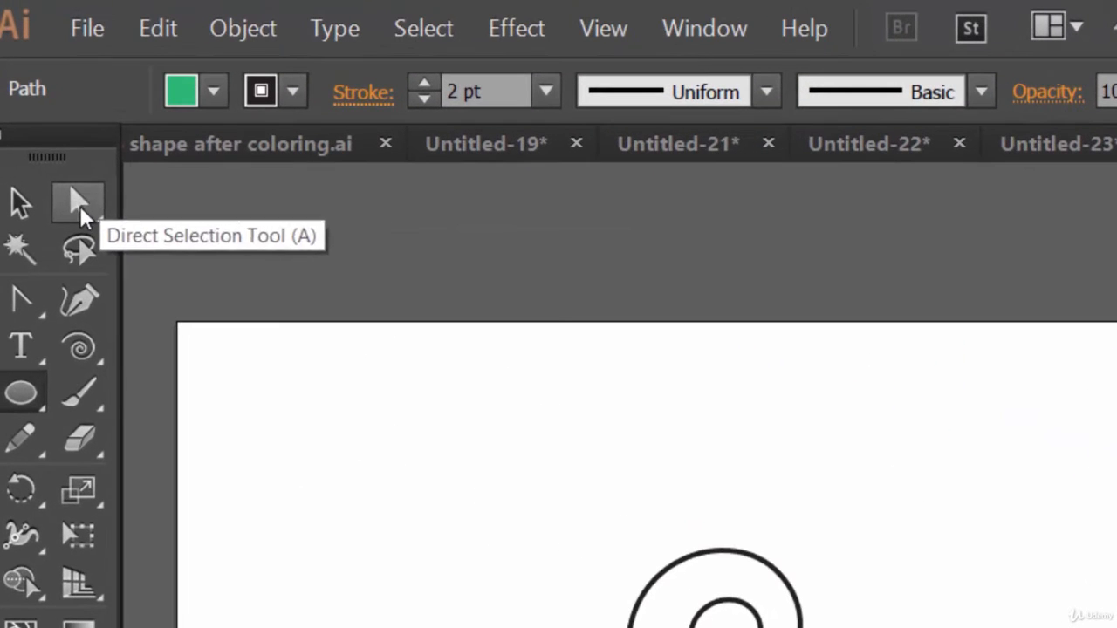
Inspect the anchor points of the green ellipse, the tapered line and the large upper spiral with the Direct Selection tool.
click(80, 206)
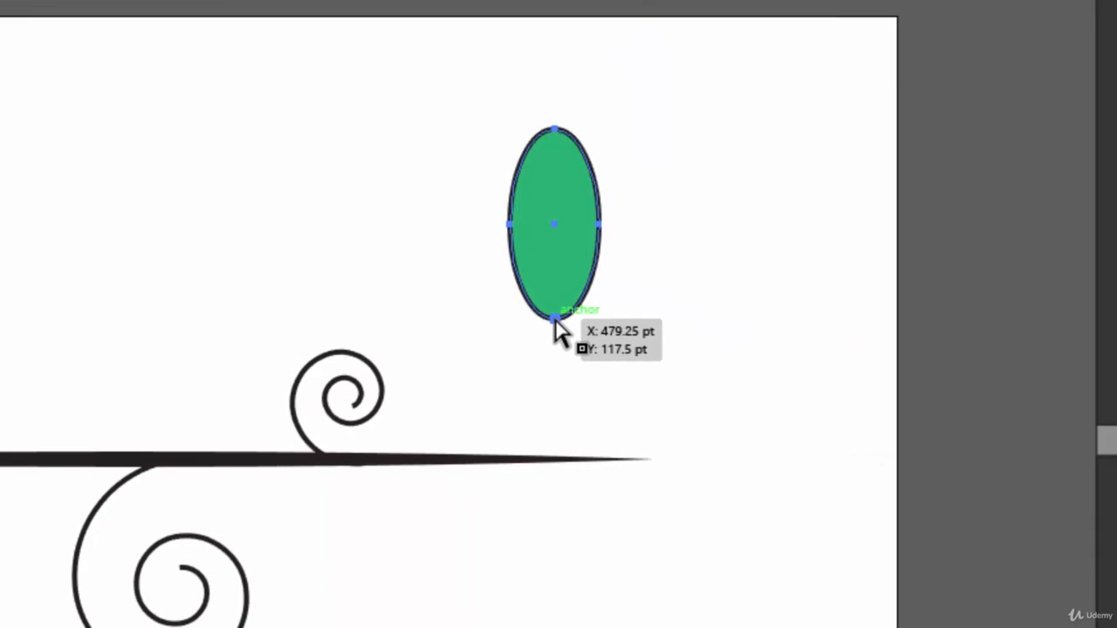
click(555, 318)
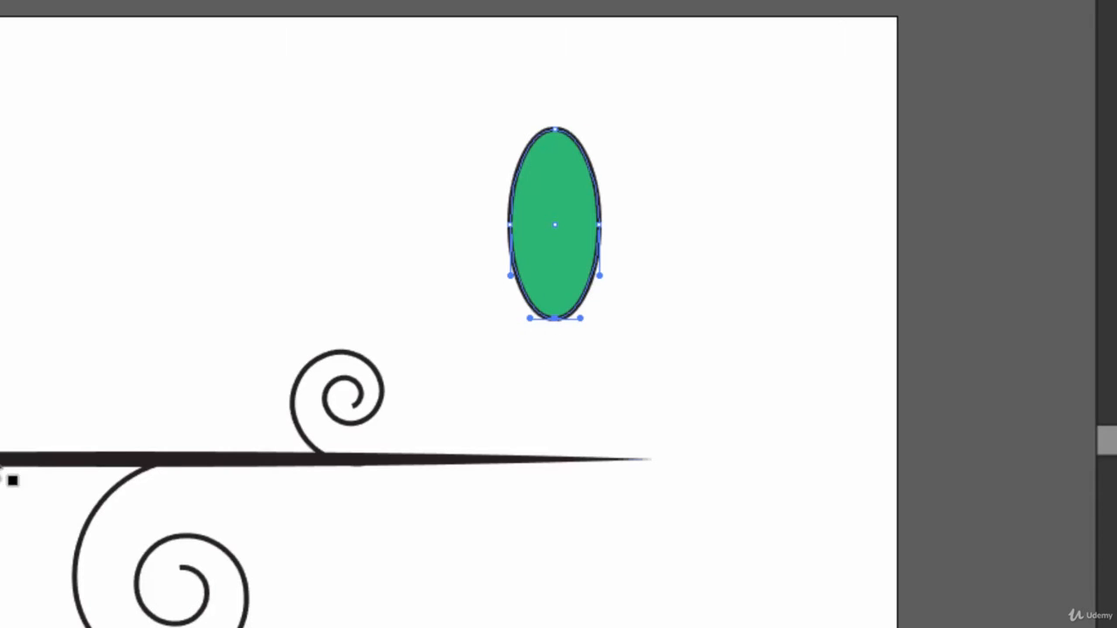
click(469, 384)
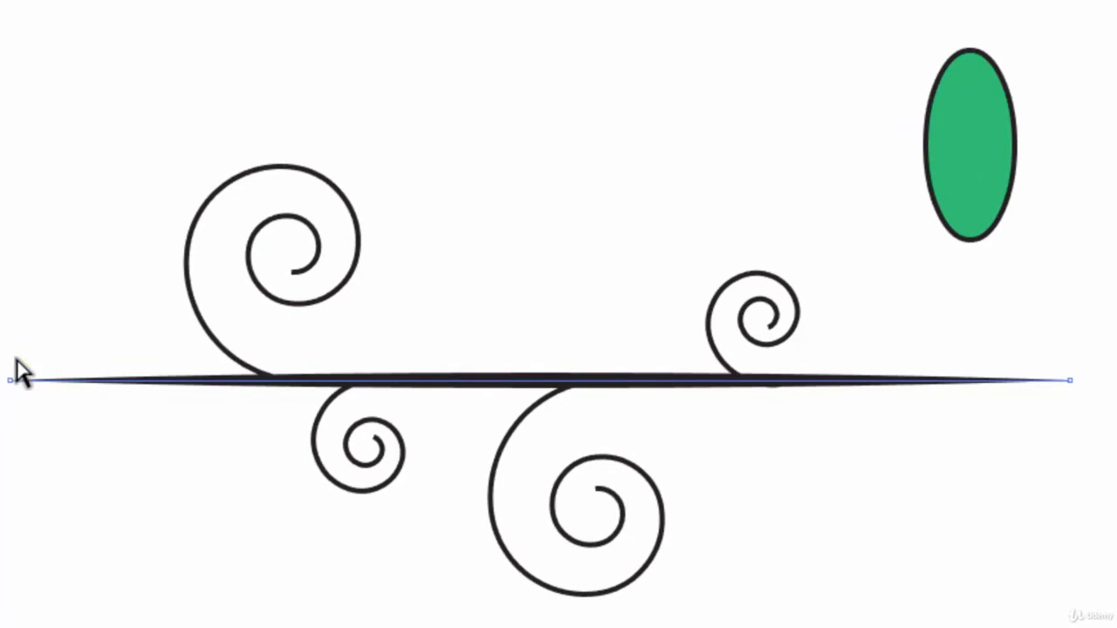
click(312, 264)
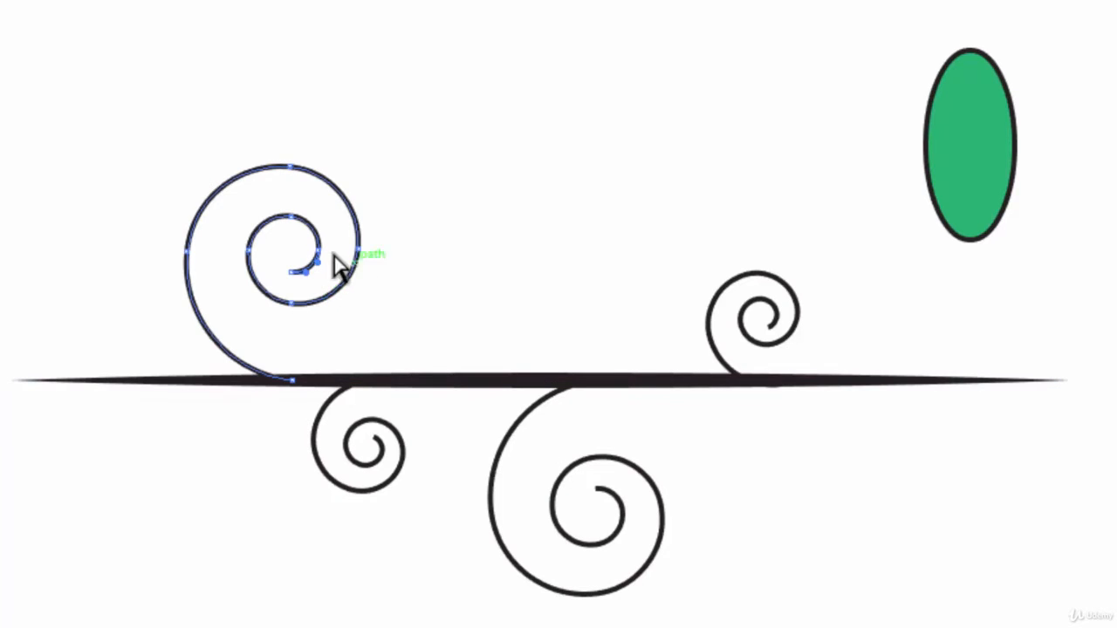
click(290, 218)
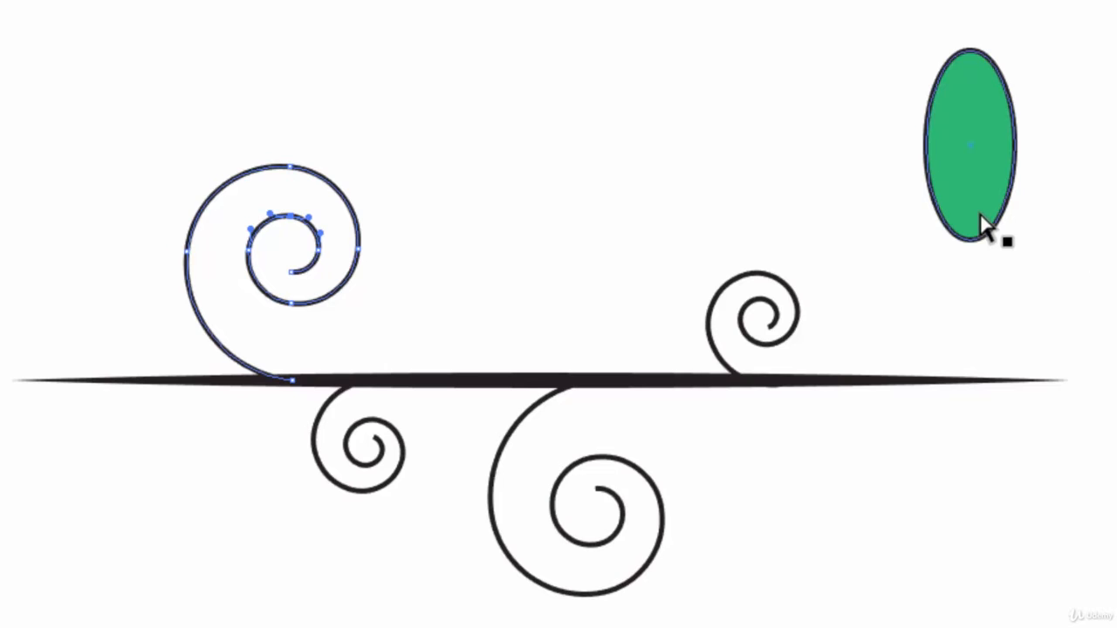
Convert the green ellipse's bottom anchor point into a sharp corner with the Anchor Point tool to form a leaf.
click(975, 240)
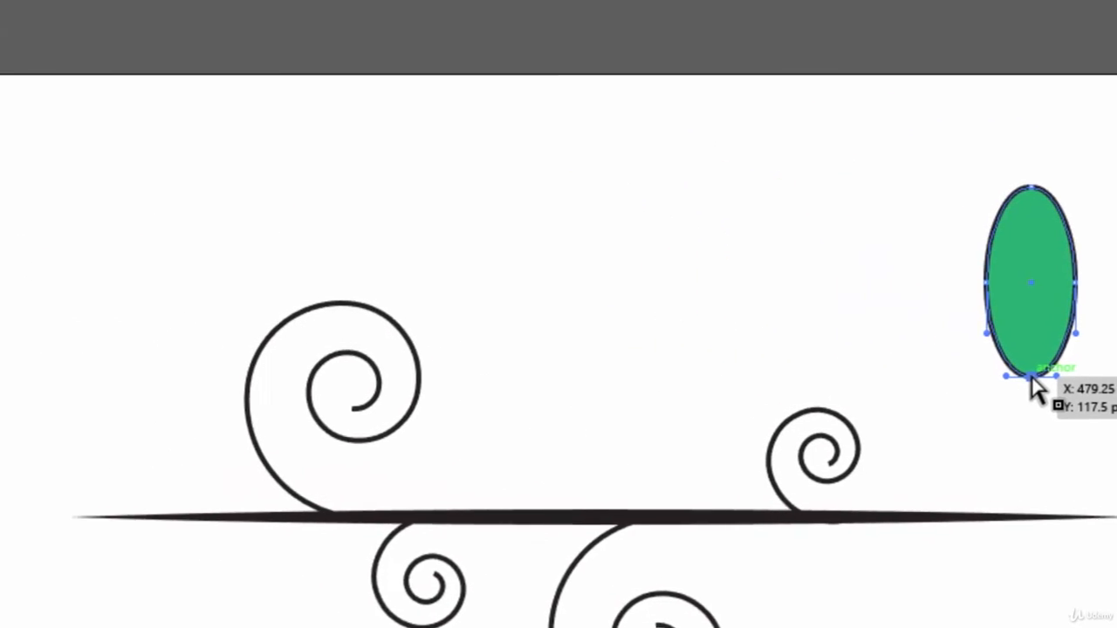
click(55, 144)
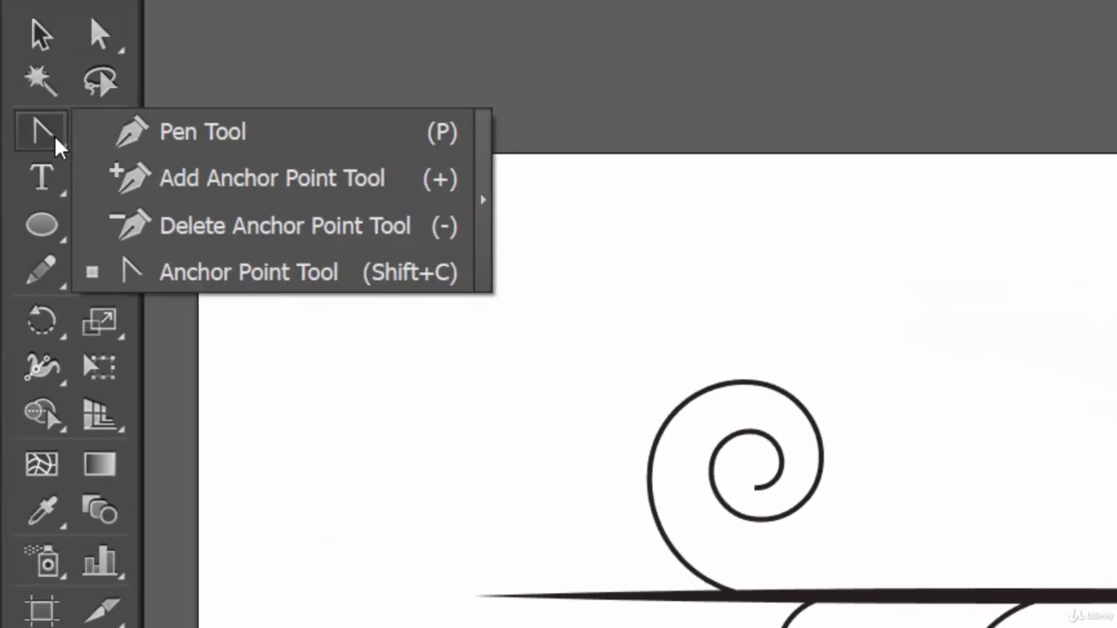
click(195, 135)
click(48, 144)
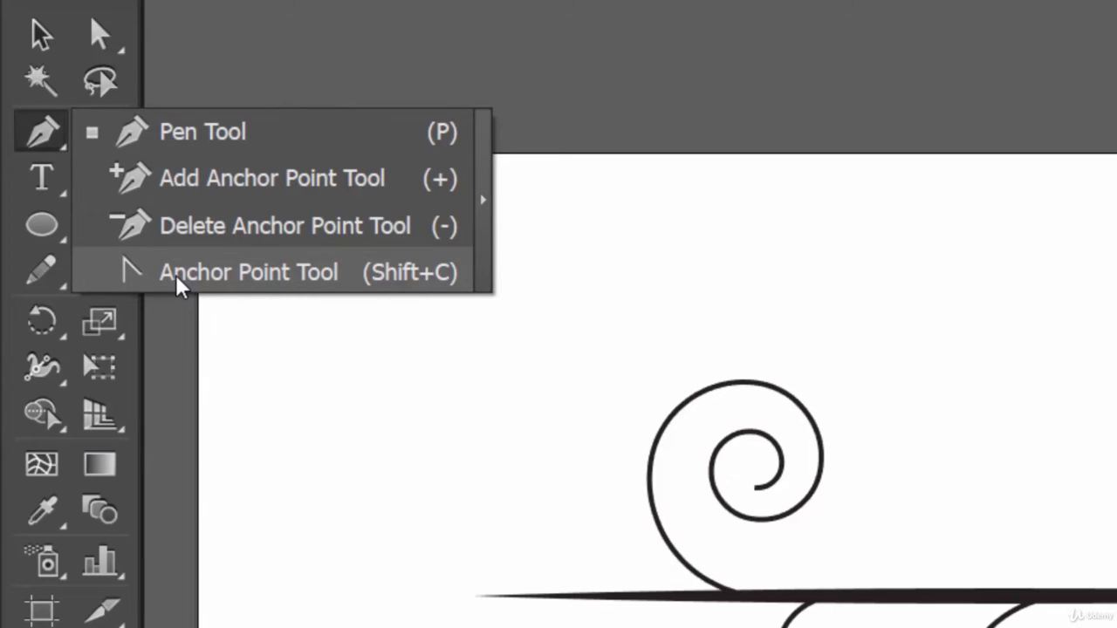
click(260, 279)
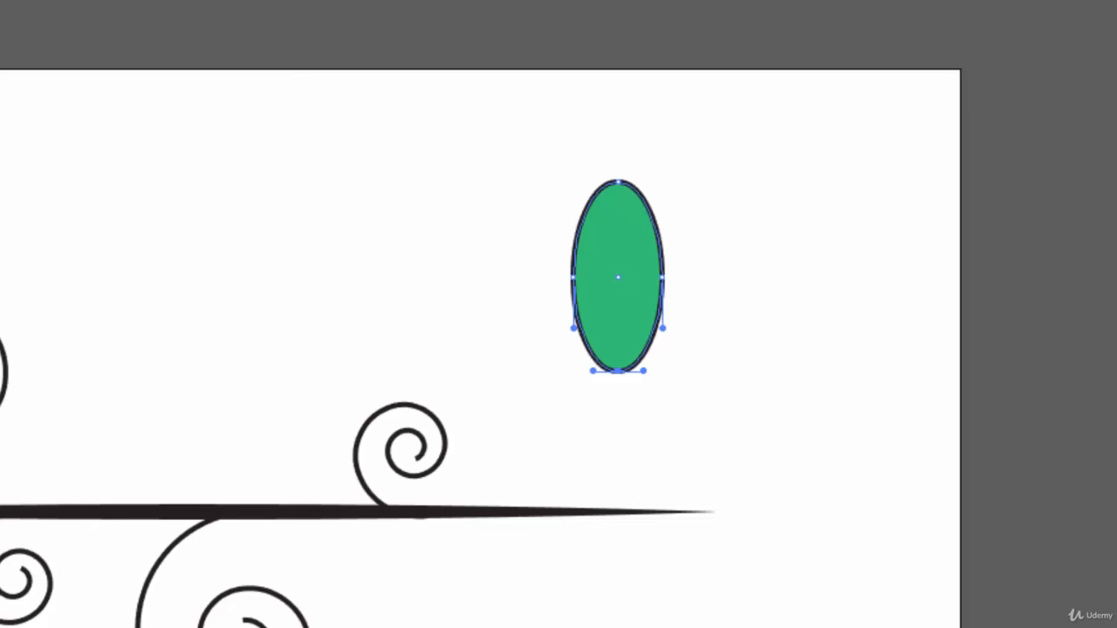
click(618, 371)
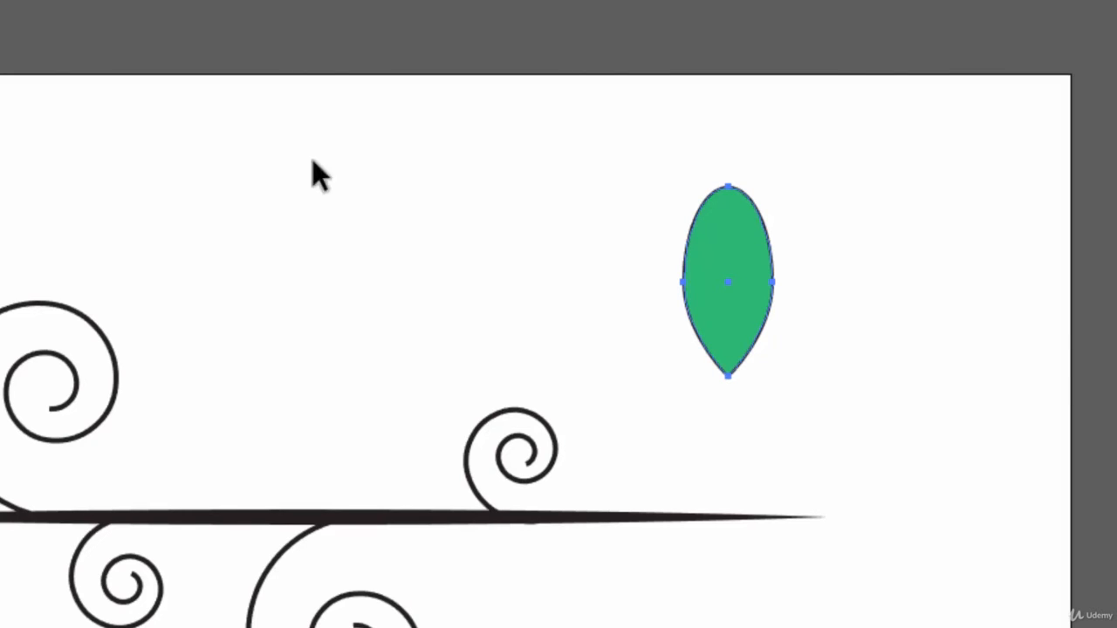
Select the green leaf and check the view options for the command that shows or hides its bounding box.
click(958, 286)
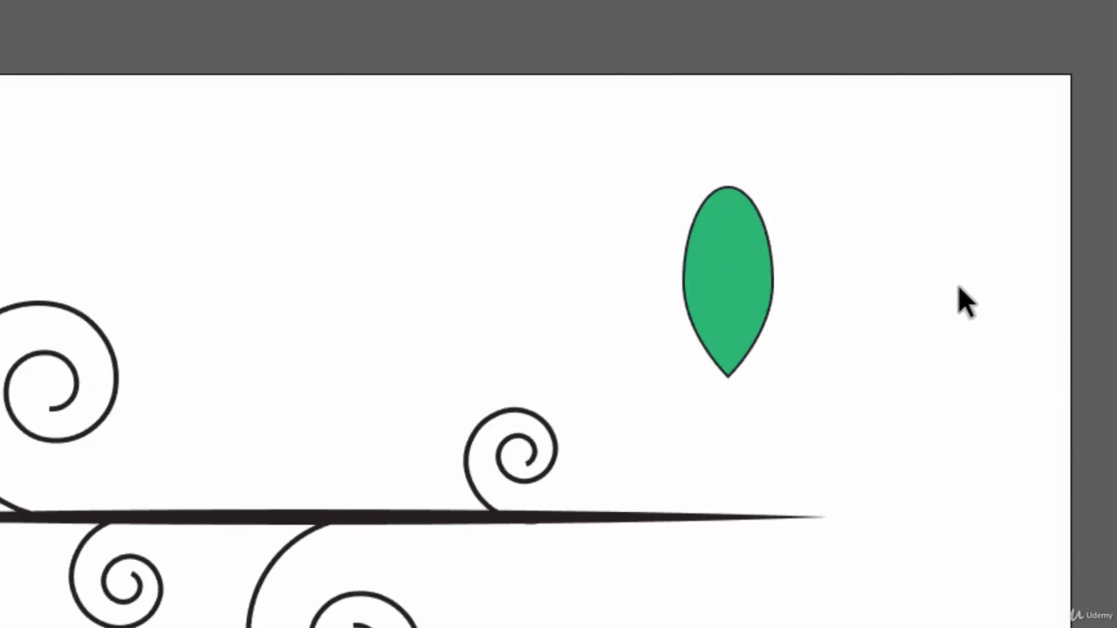
click(774, 265)
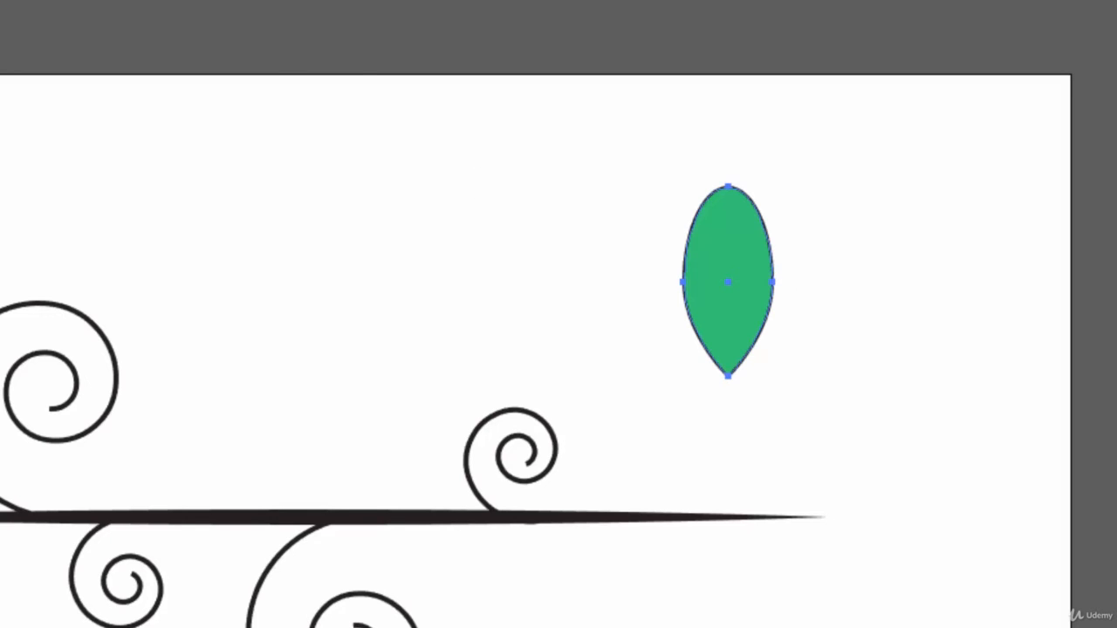
click(0, 0)
click(183, 394)
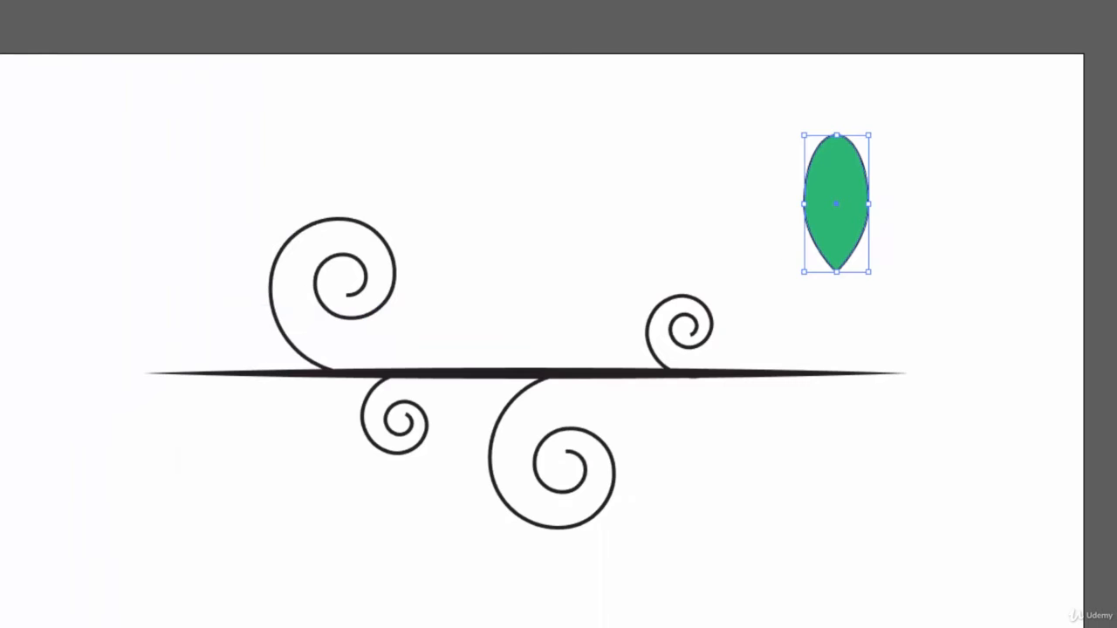
click(243, 0)
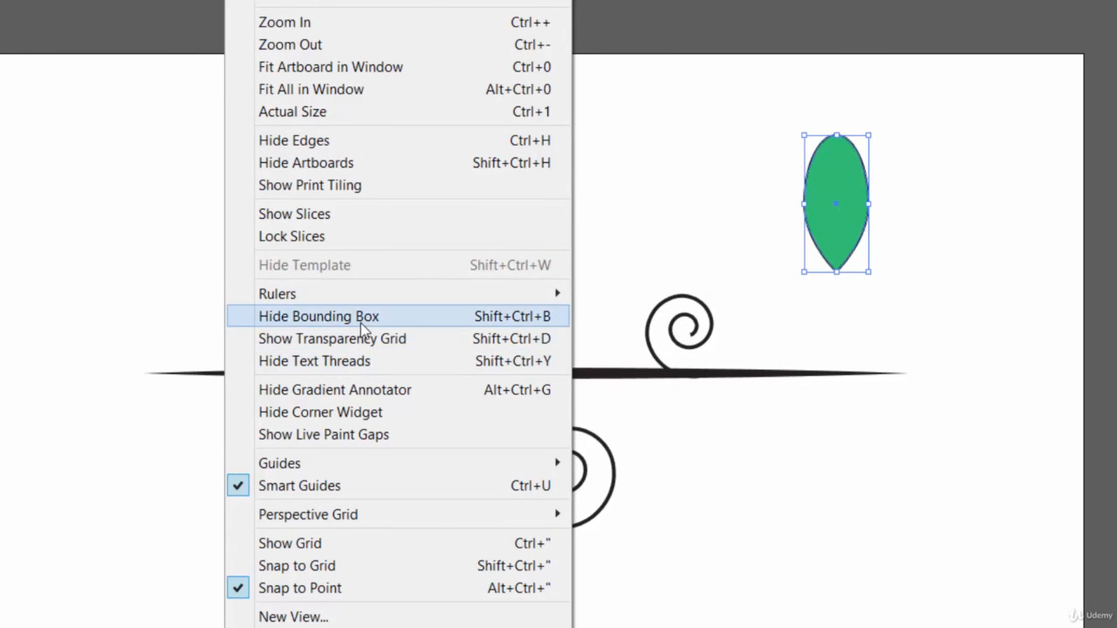
click(243, 0)
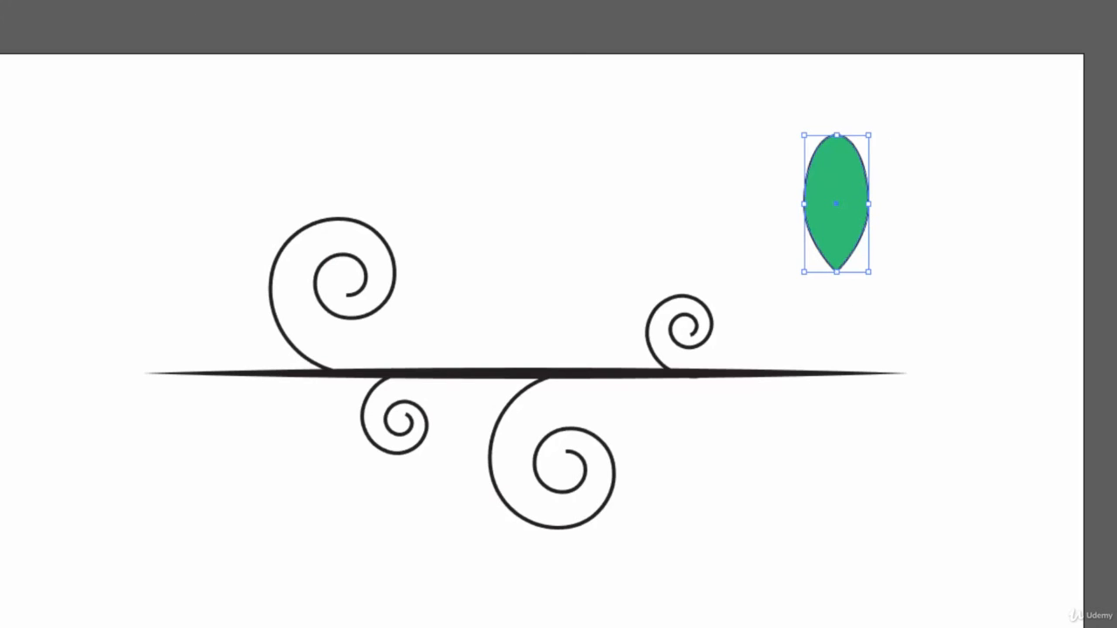
click(243, 0)
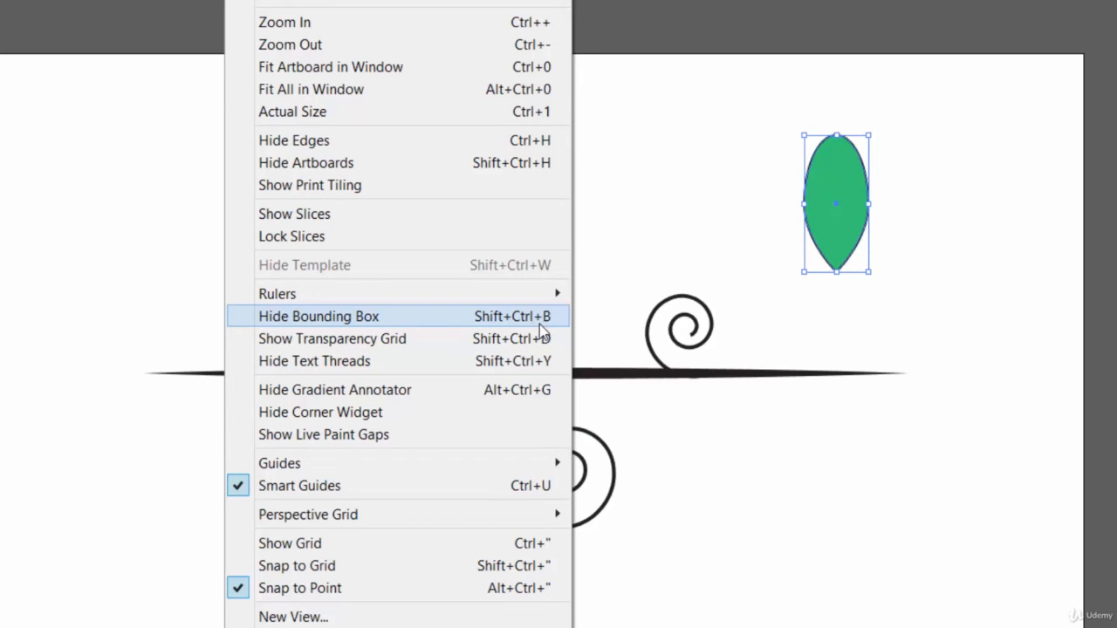
click(977, 252)
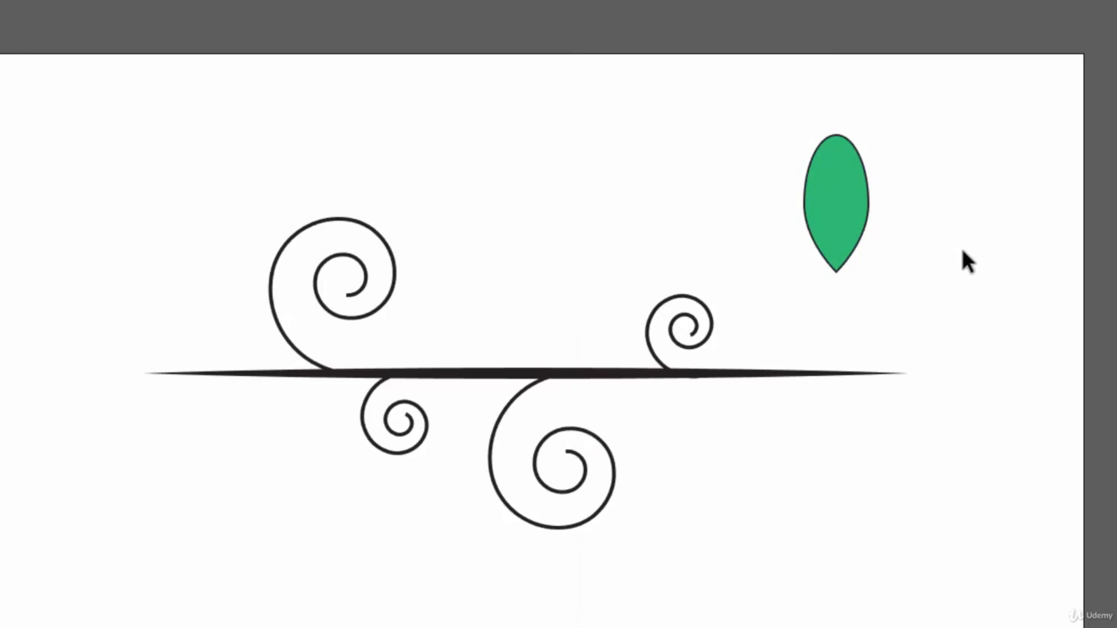
Rotate the leaf so its sharp tip points up and to the right, and move it onto the line between the two upper spirals.
click(859, 248)
key(a)
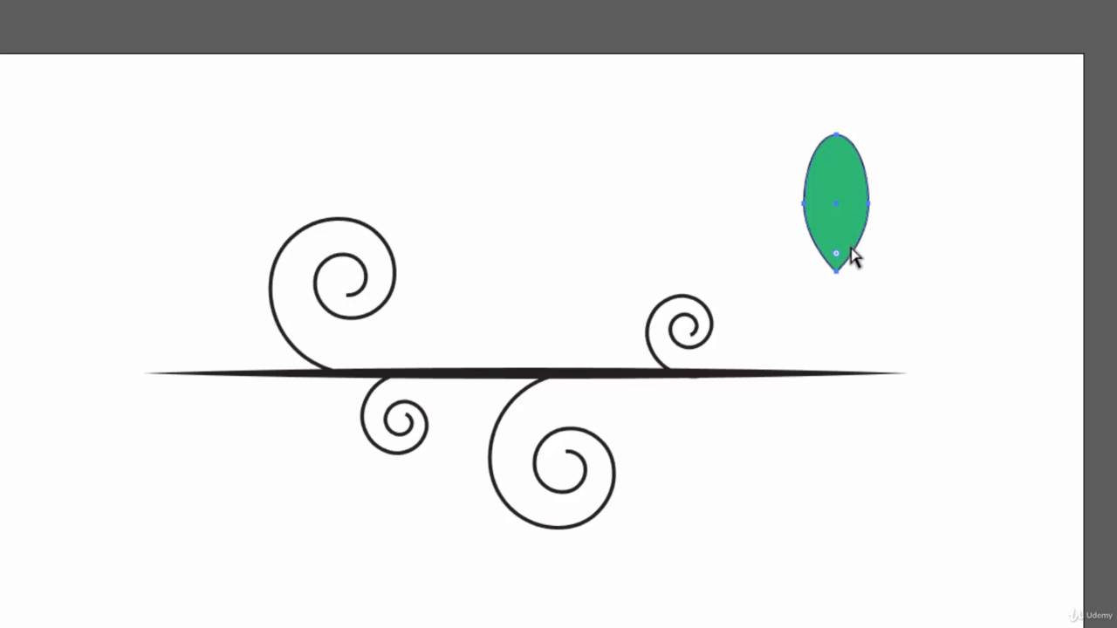
key(ctrl+f)
key(v)
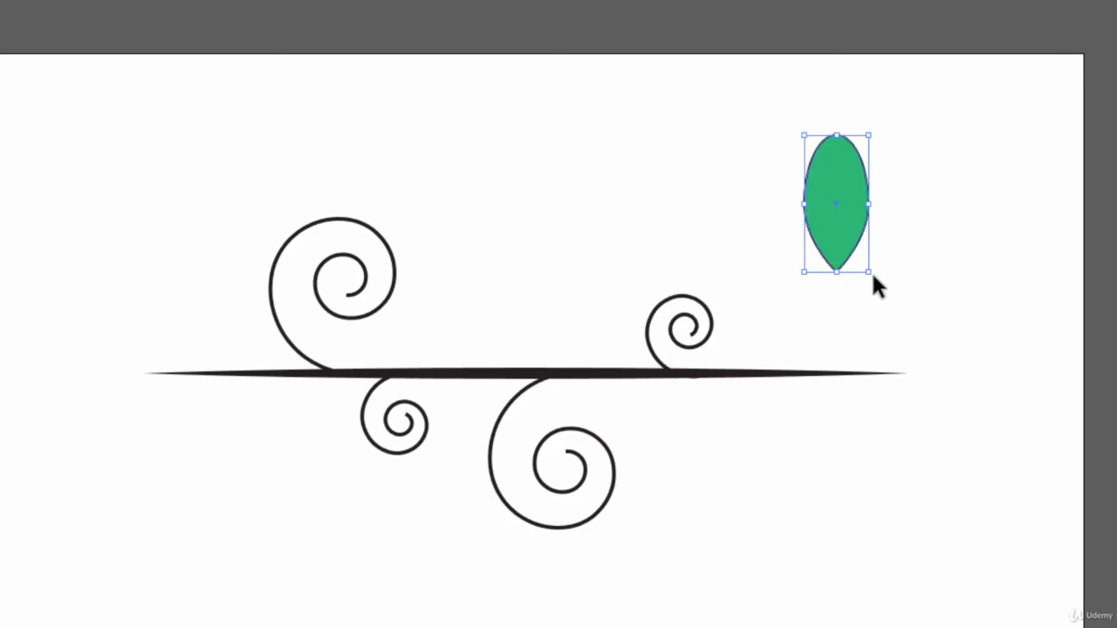
drag(872, 274, 853, 120)
drag(853, 209, 525, 324)
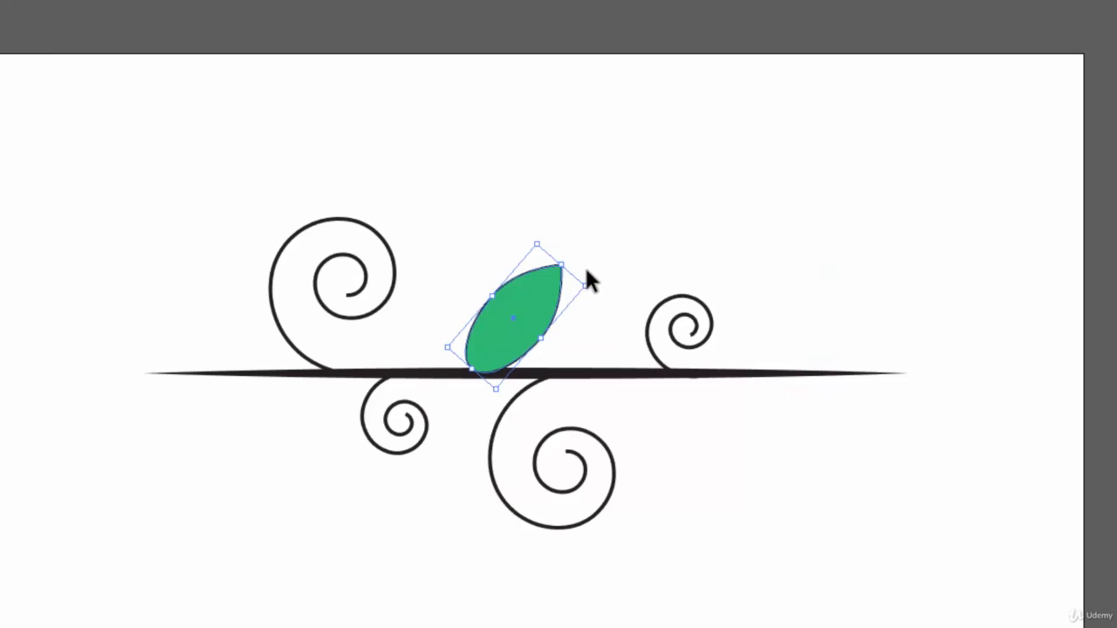
Scale the leaf down to about two thirds of its size and nudge it down until its rounded base touches the line.
drag(587, 288, 542, 305)
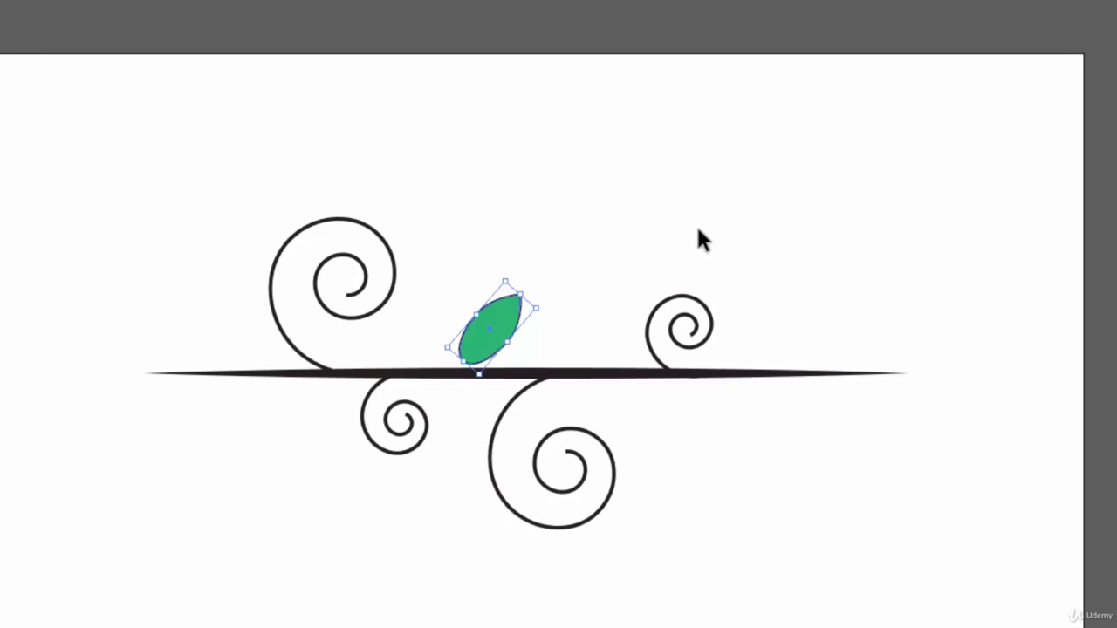
click(698, 234)
click(510, 332)
key(Down)
key(Down)
key(Down)
key(Down)
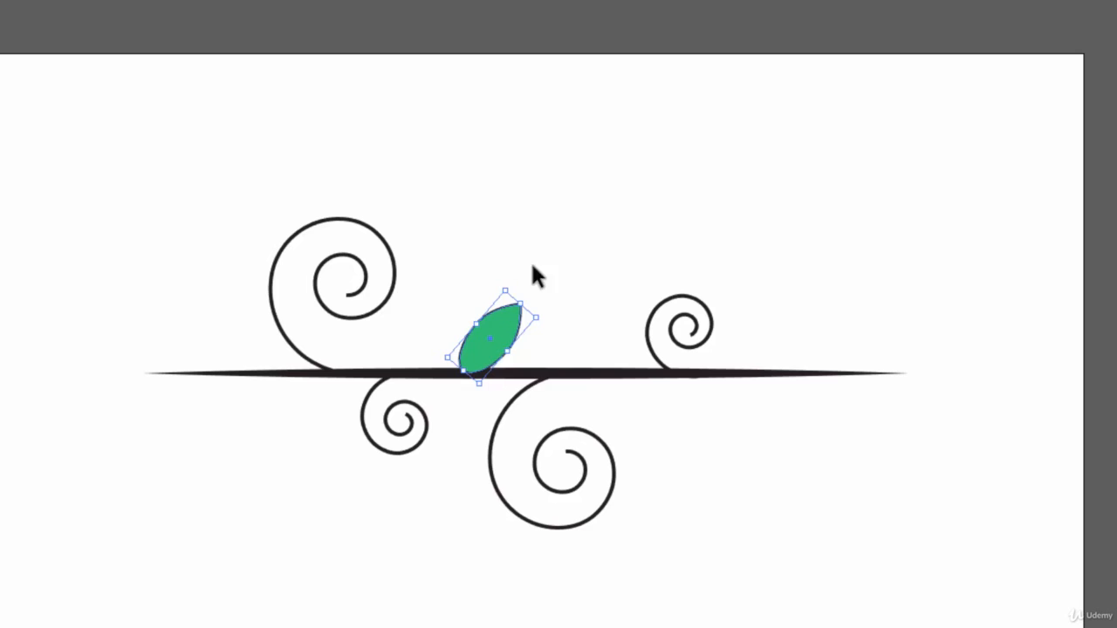
click(770, 487)
Duplicate the leaf to below the line's right part and reflect the copy across the horizontal axis.
click(508, 342)
drag(504, 339, 741, 412)
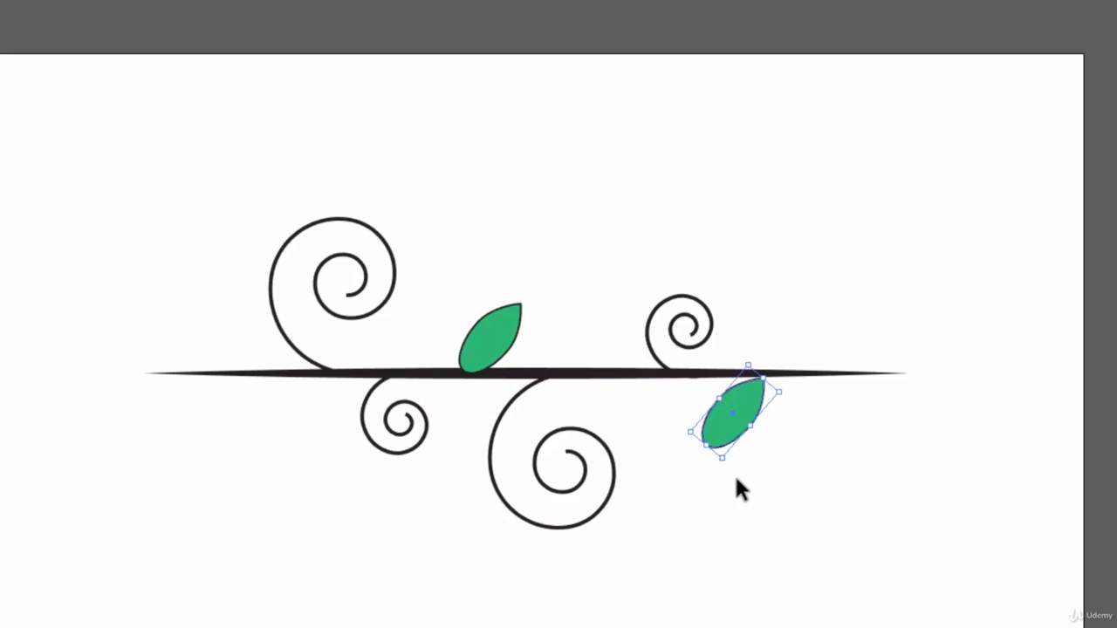
right_click(756, 406)
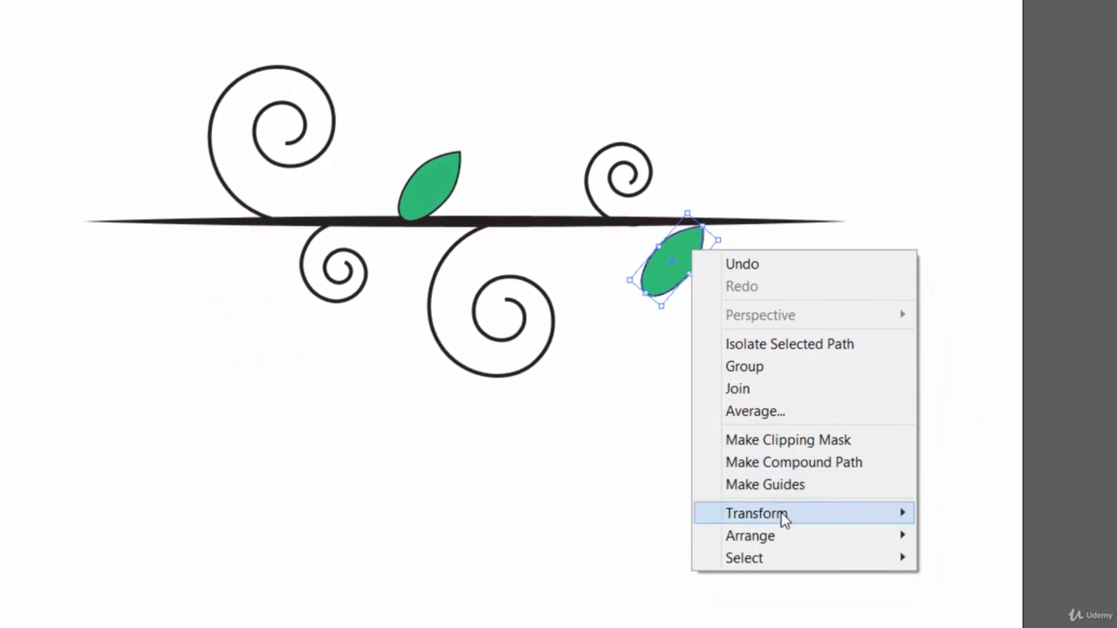
mouse_move(814, 589)
click(1007, 411)
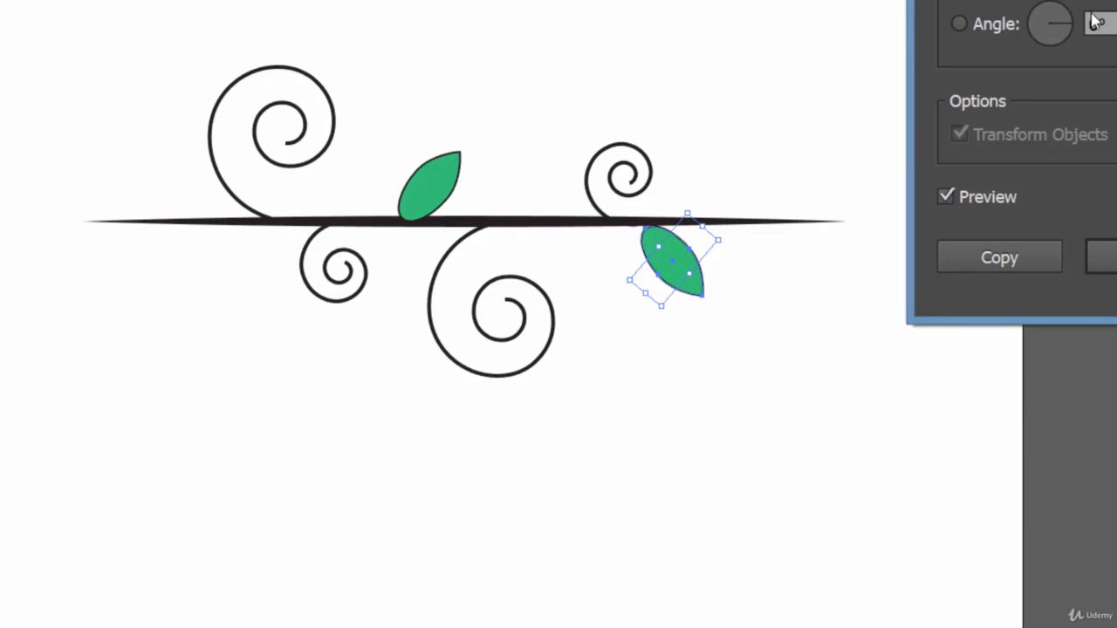
click(1056, 289)
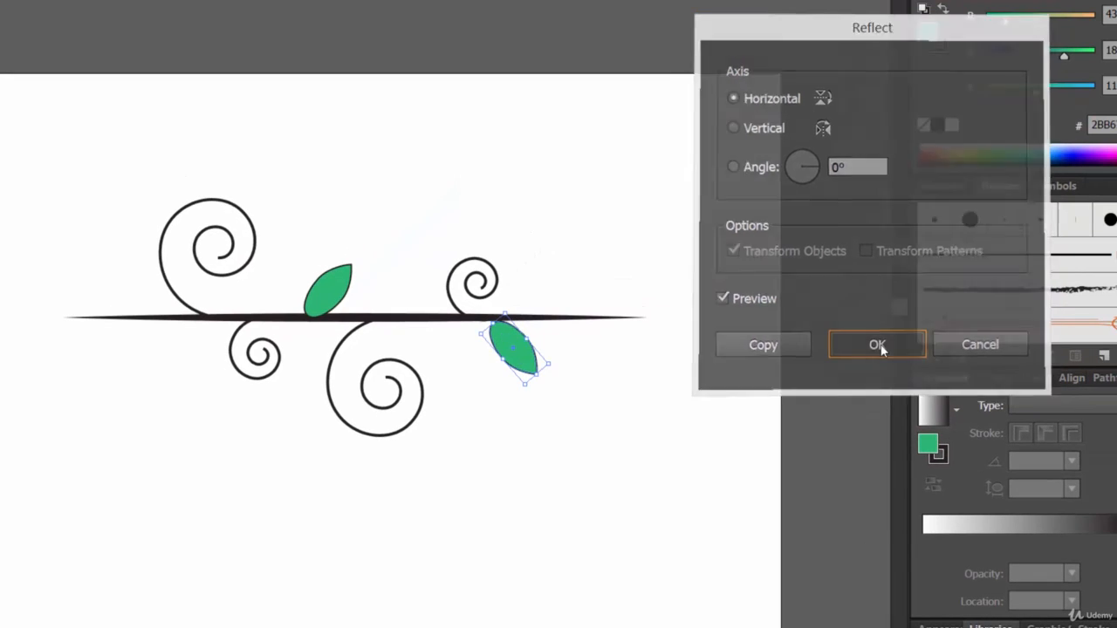
Nudge the lower leaf copy up until its rounded base meets the line, and deselect it.
click(1019, 319)
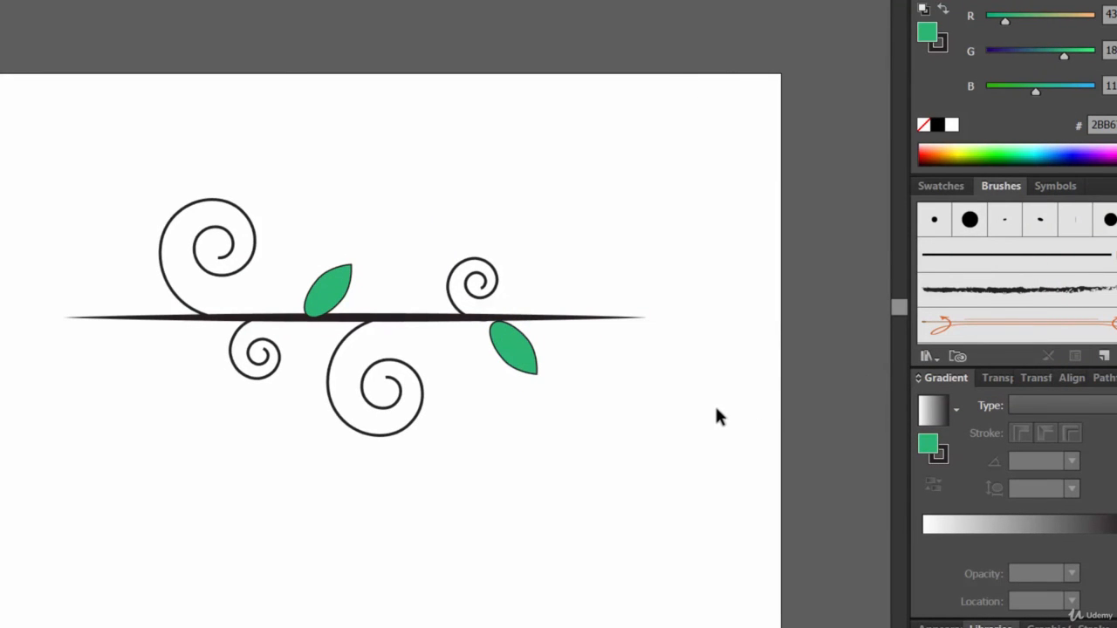
click(510, 346)
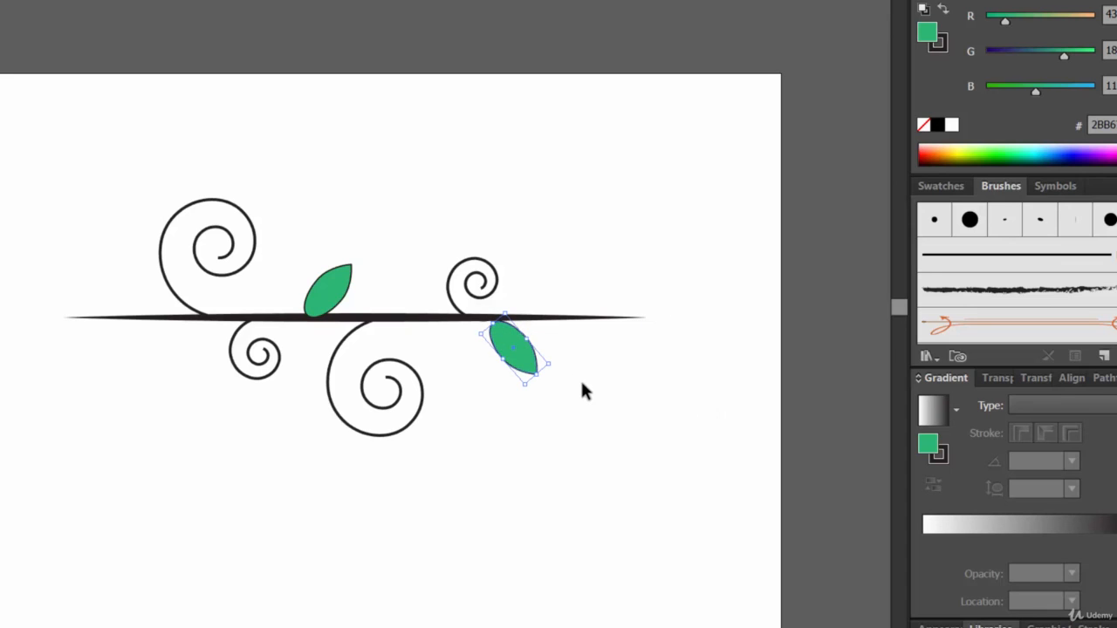
key(Up)
key(Up)
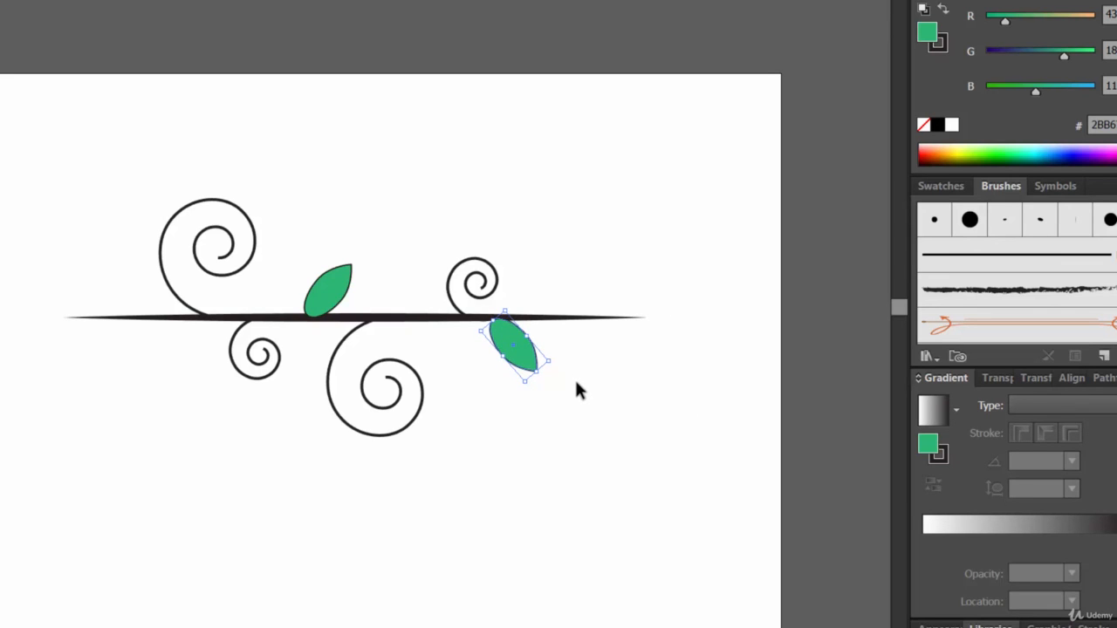
click(587, 398)
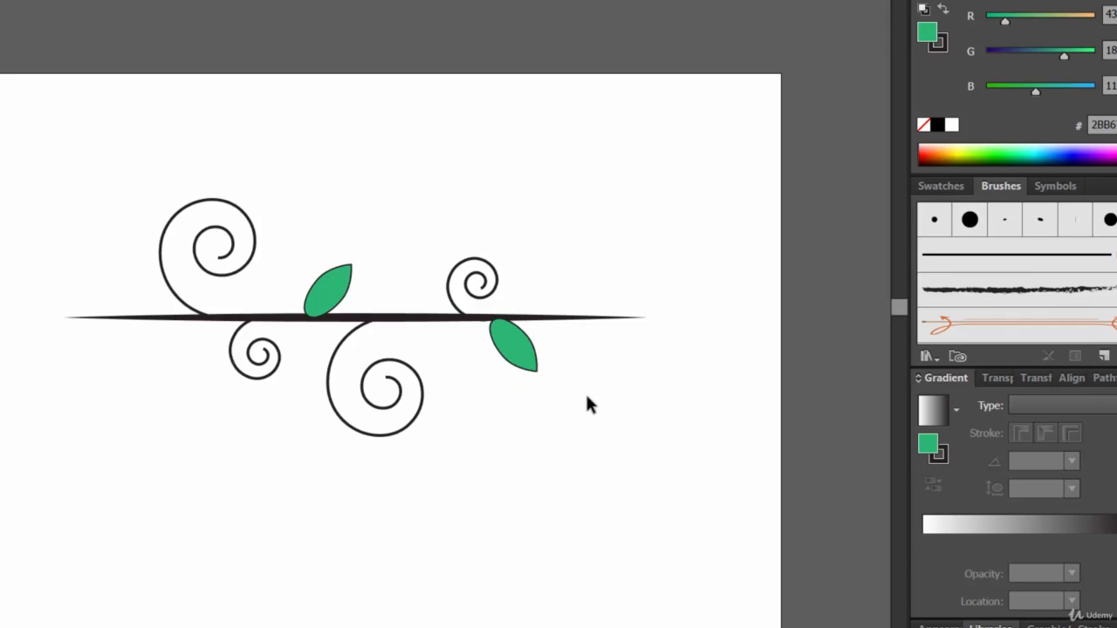